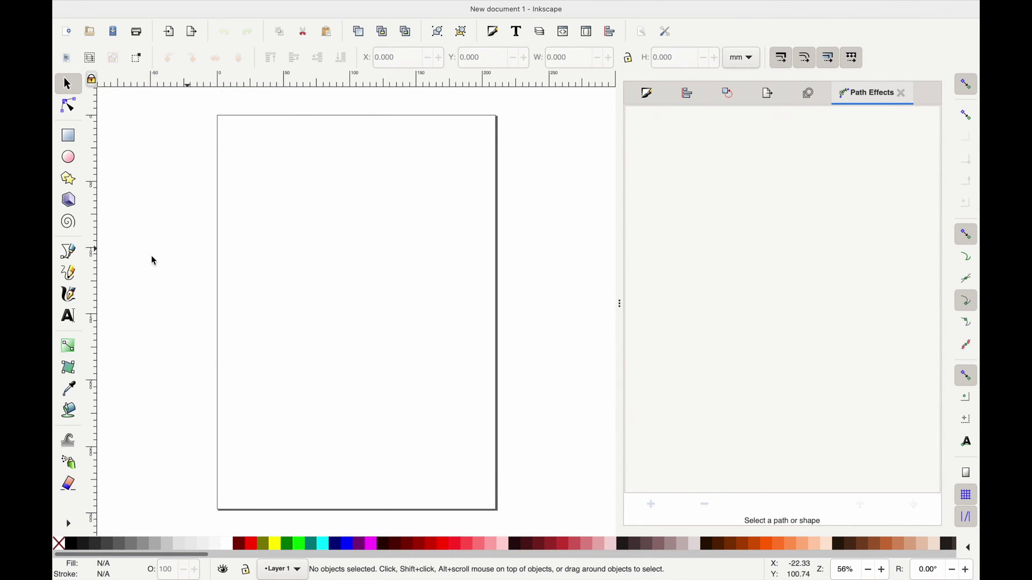
Draw a closed 9-node straight-edged outline with the Pen tool, with a V-dip along its top.
{"action": "left_click", "coordinate": [71, 253]}
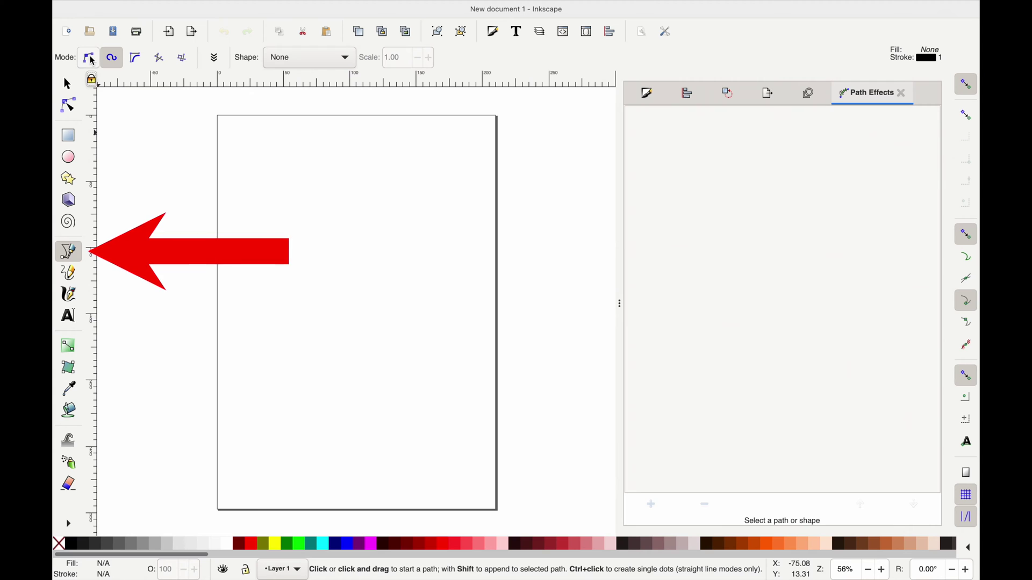
{"action": "left_click", "coordinate": [233, 209]}
{"action": "left_click", "coordinate": [280, 185]}
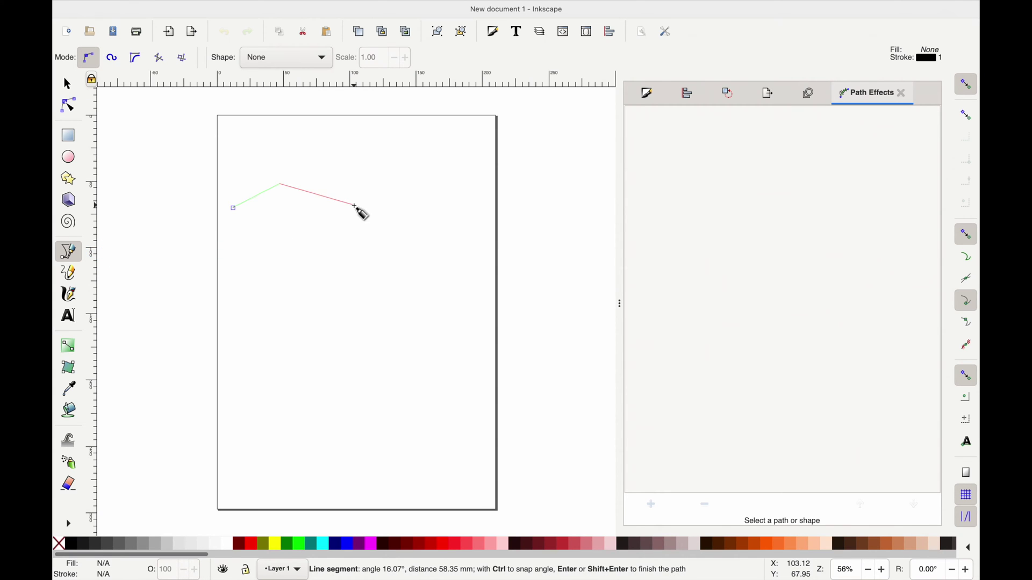
{"action": "left_click", "coordinate": [360, 264]}
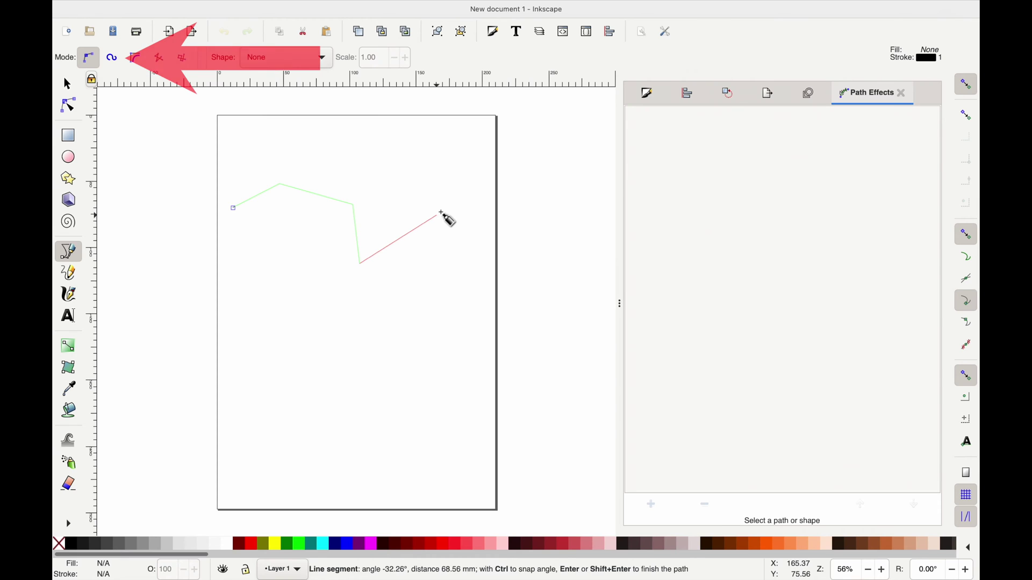
{"action": "left_click", "coordinate": [441, 212]}
{"action": "left_click", "coordinate": [482, 263]}
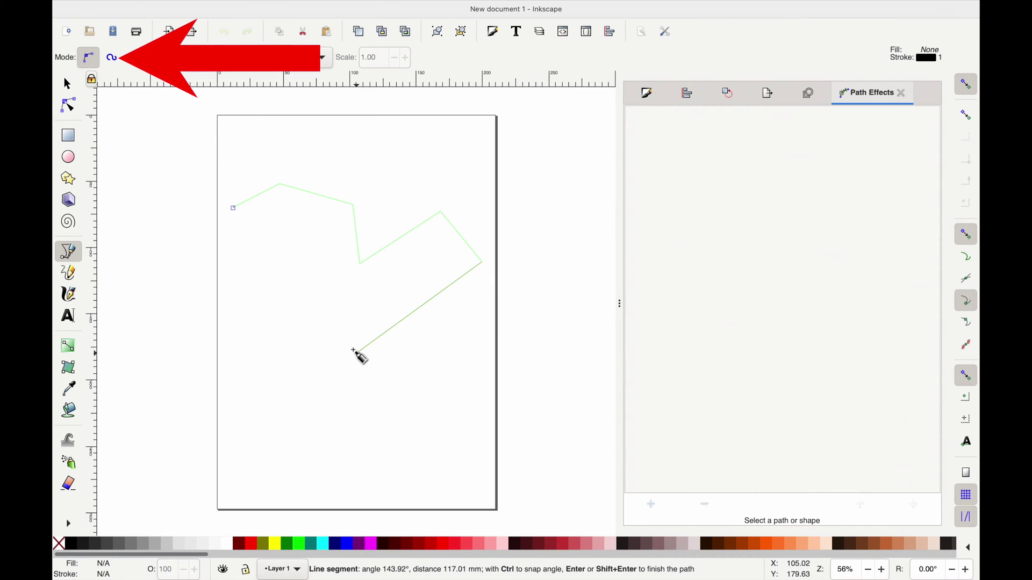
{"action": "left_click", "coordinate": [358, 353]}
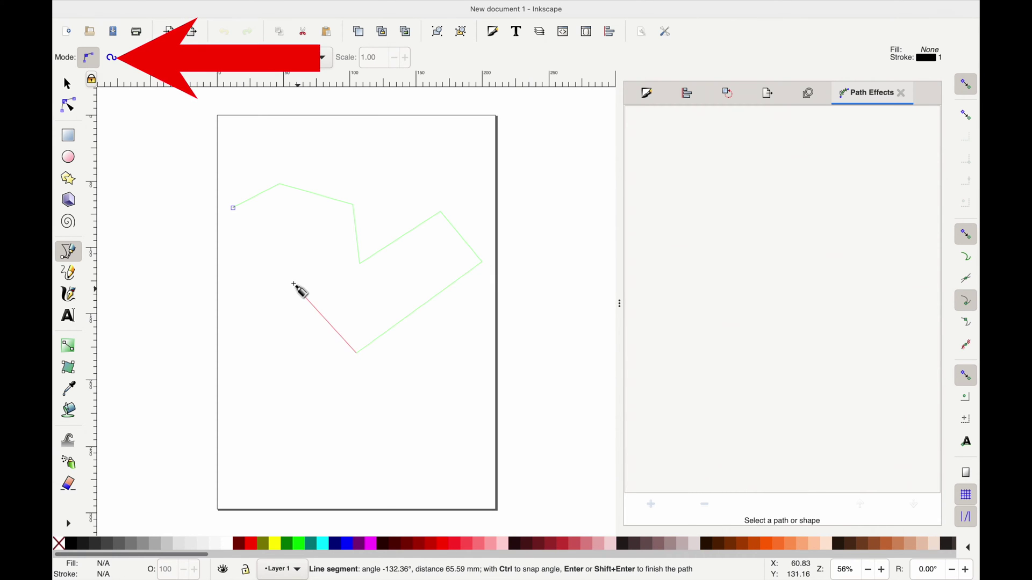
{"action": "left_click", "coordinate": [205, 222]}
{"action": "left_click", "coordinate": [233, 208]}
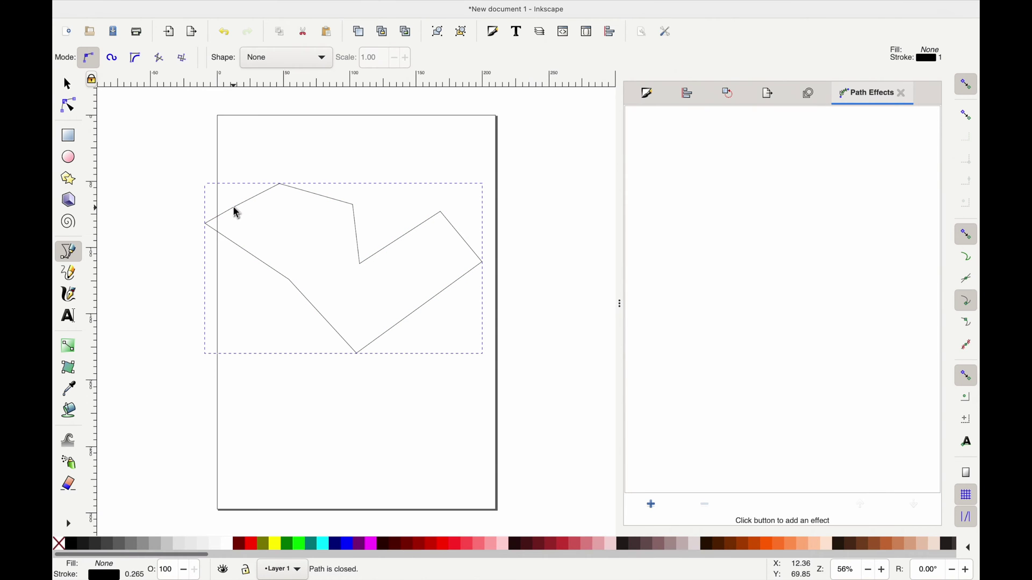
Shift the outline slightly down-right and pull its top-middle and right nodes upward into peaks.
{"action": "key", "text": "s"}
{"action": "mouse_move", "coordinate": [345, 343]}
{"action": "left_mouse_down"}
{"action": "mouse_move", "coordinate": [363, 358]}
{"action": "mouse_move", "coordinate": [350, 346]}
{"action": "left_mouse_up"}
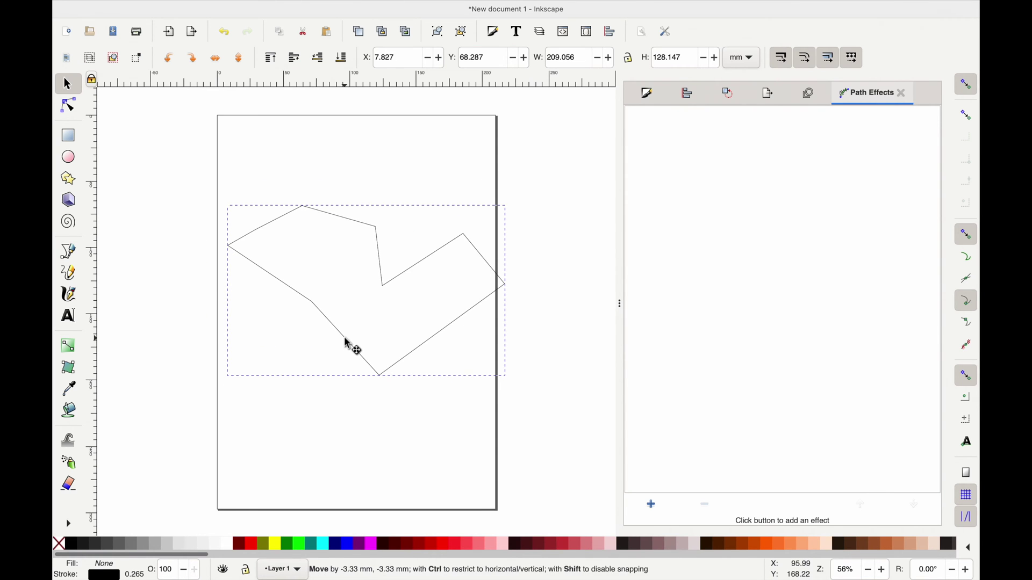
{"action": "left_click", "coordinate": [69, 106]}
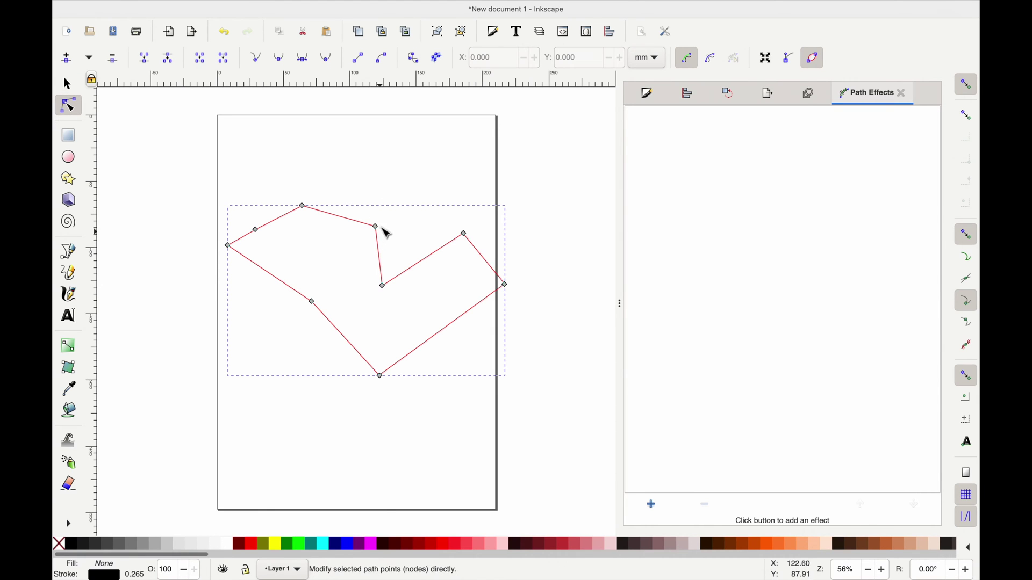
{"action": "left_click_drag", "start_coordinate": [378, 225], "coordinate": [375, 178]}
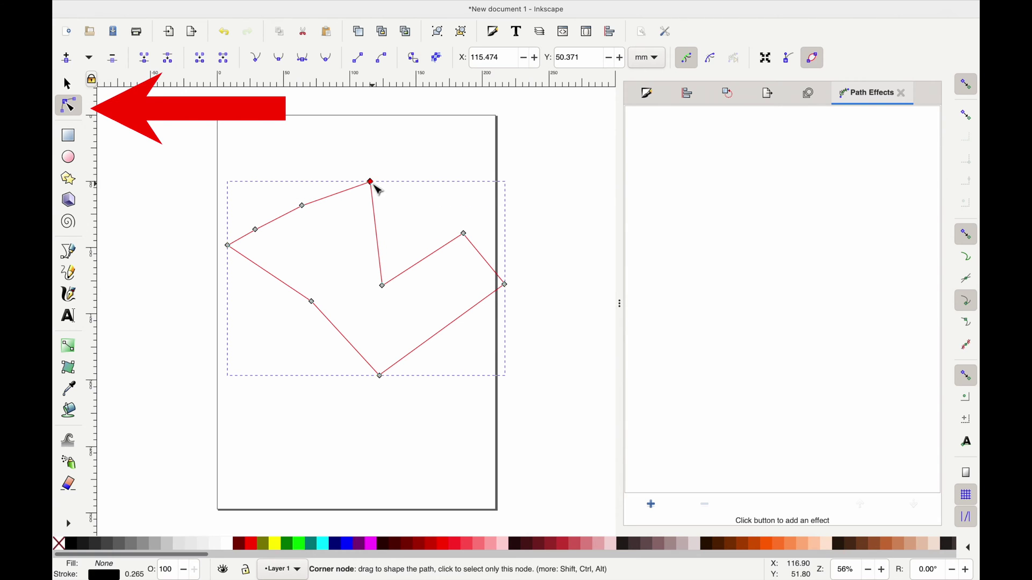
{"action": "left_click_drag", "start_coordinate": [465, 234], "coordinate": [445, 185]}
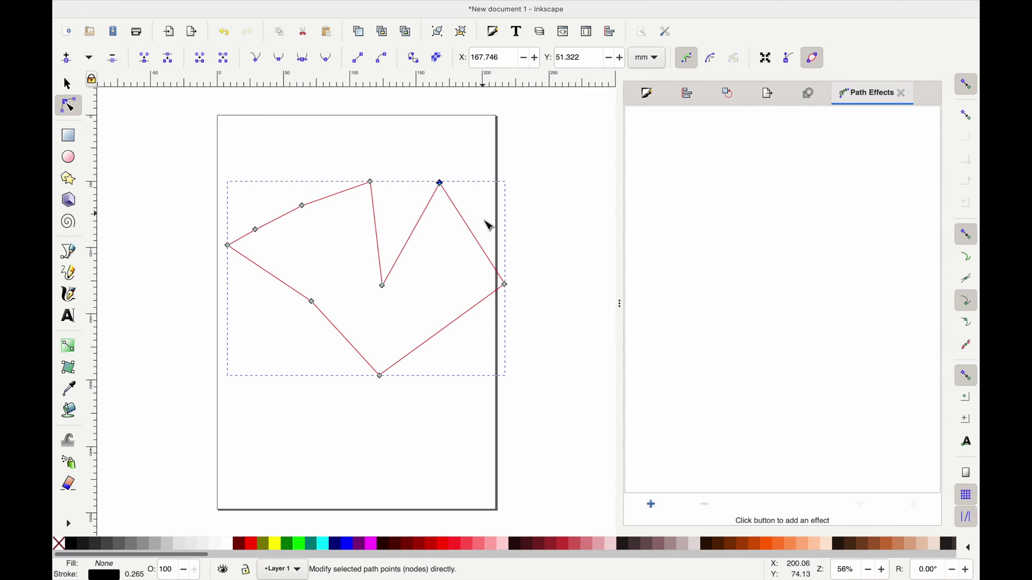
Raise the top-right peak, lift the V's bottom into a shallow notch, and select those nodes.
{"action": "mouse_move", "coordinate": [446, 187]}
{"action": "left_mouse_down"}
{"action": "mouse_move", "coordinate": [454, 224]}
{"action": "mouse_move", "coordinate": [445, 182]}
{"action": "left_mouse_up"}
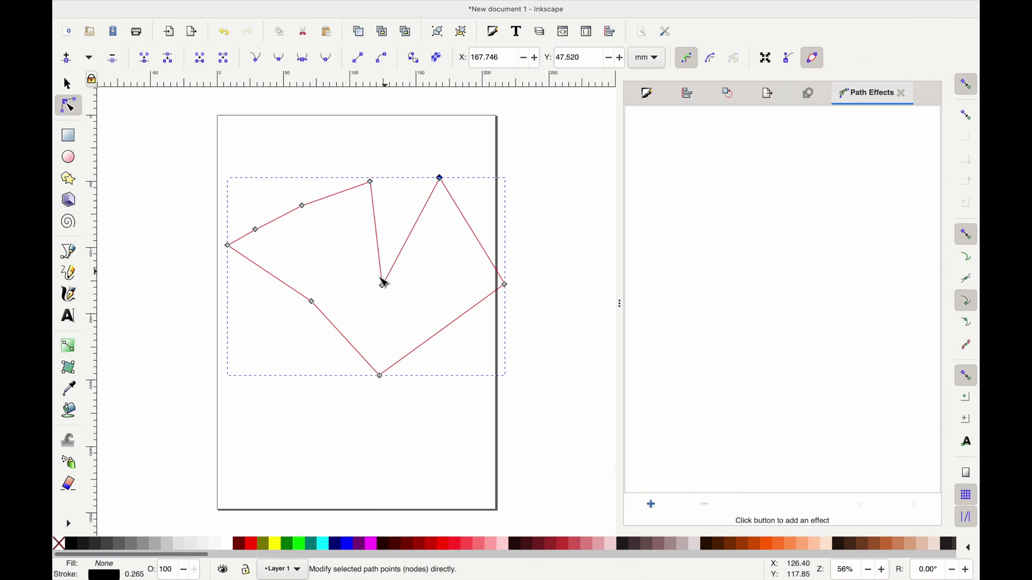
{"action": "left_click_drag", "start_coordinate": [383, 284], "coordinate": [396, 235]}
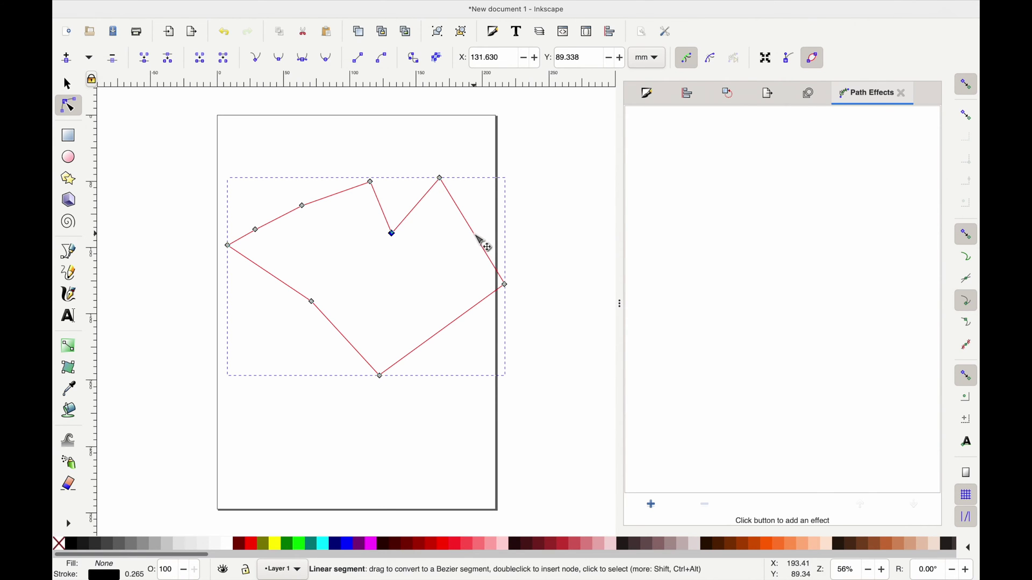
{"action": "mouse_move", "coordinate": [432, 161]}
{"action": "left_mouse_down"}
{"action": "mouse_move", "coordinate": [456, 192]}
{"action": "mouse_move", "coordinate": [419, 161]}
{"action": "left_mouse_up"}
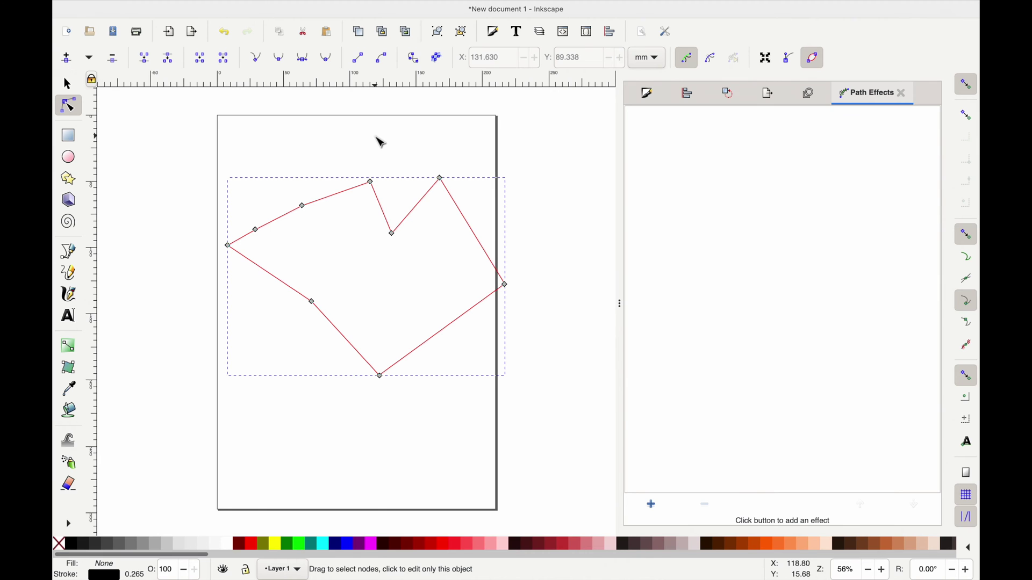
{"action": "left_click_drag", "start_coordinate": [376, 136], "coordinate": [489, 282]}
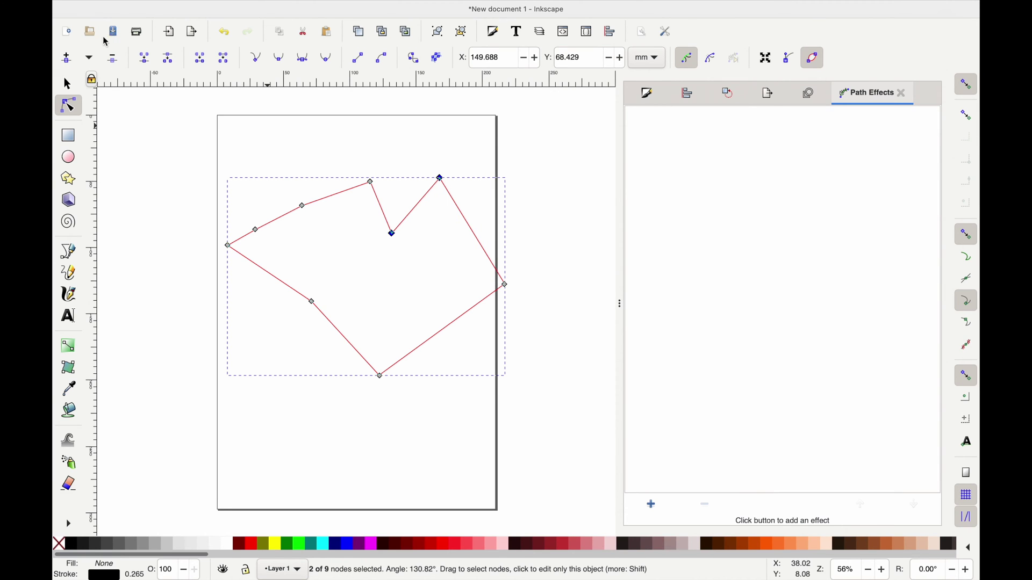
Insert new nodes between the selected notch nodes, then undo the insertion.
{"action": "left_click", "coordinate": [67, 63]}
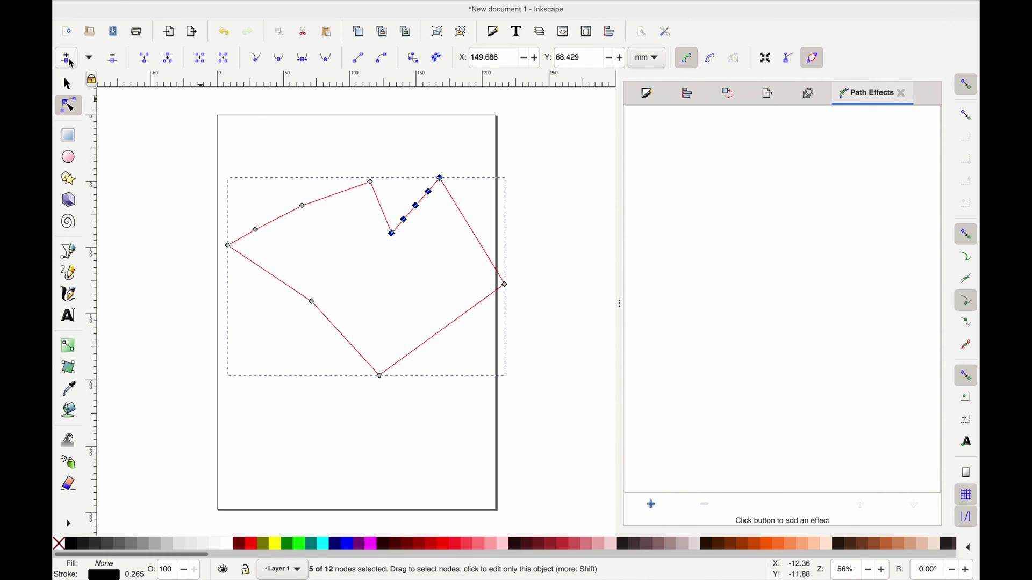
{"action": "left_click", "coordinate": [70, 64]}
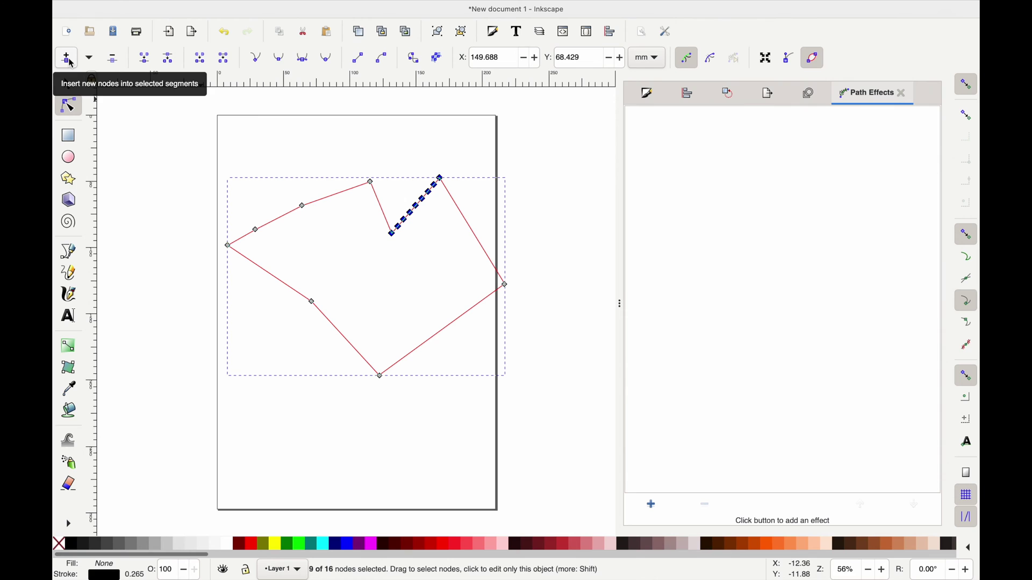
{"action": "key", "text": "ctrl+z"}
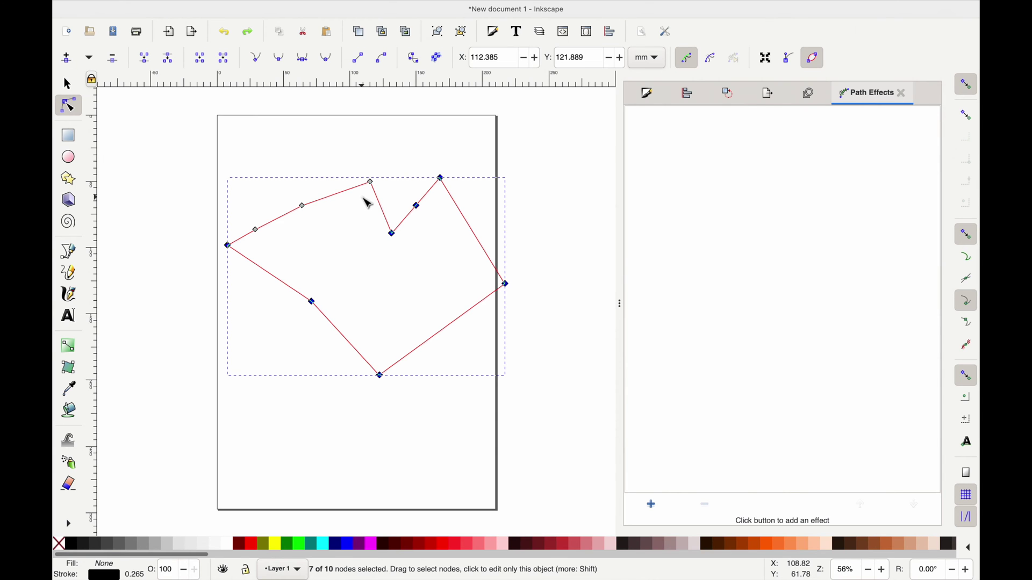
{"action": "key", "text": "Escape"}
Delete the selected notch and top-right nodes, then undo the deletion.
{"action": "left_click_drag", "start_coordinate": [400, 156], "coordinate": [437, 233]}
{"action": "left_click_drag", "start_coordinate": [385, 148], "coordinate": [479, 279]}
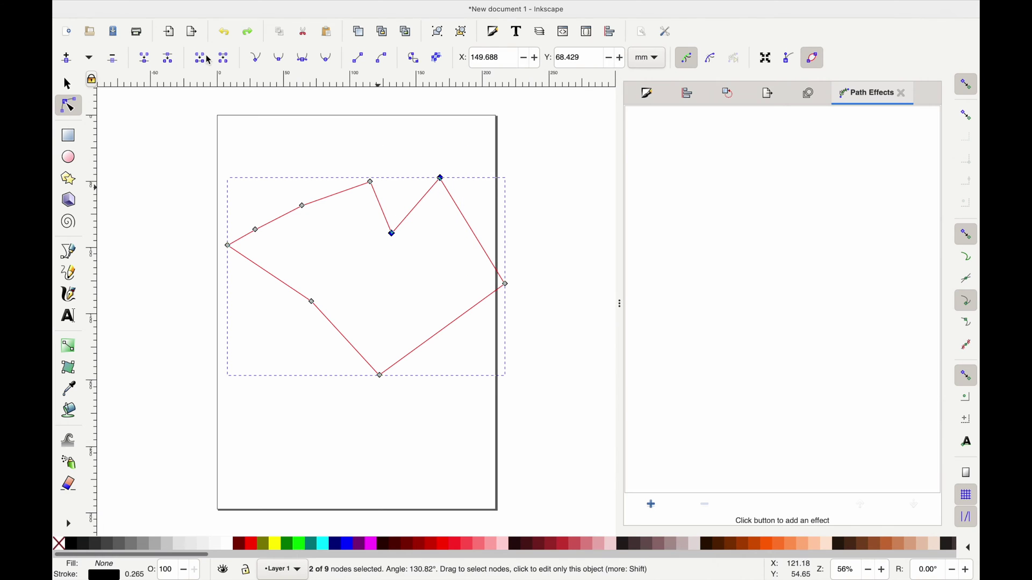
{"action": "left_click", "coordinate": [113, 61]}
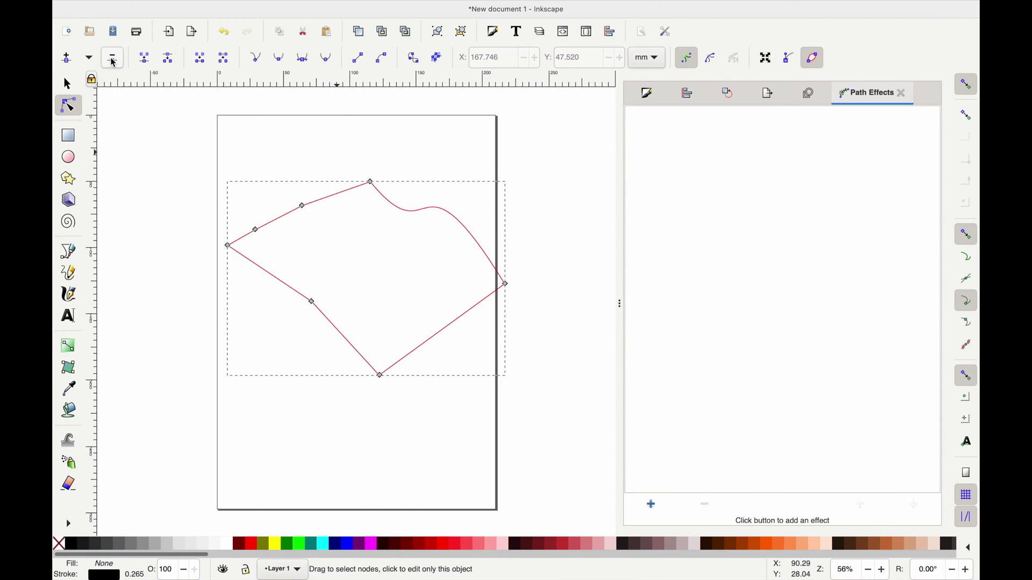
{"action": "key", "text": "ctrl+z"}
Select the notch and top-right nodes and insert a node at minimum X.
{"action": "left_click", "coordinate": [88, 59]}
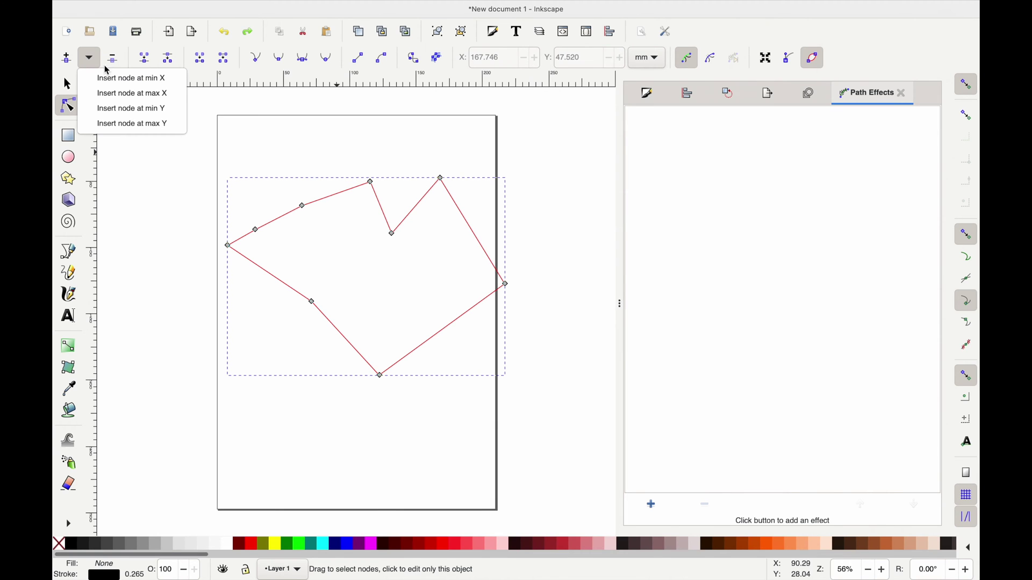
{"action": "left_click", "coordinate": [131, 78]}
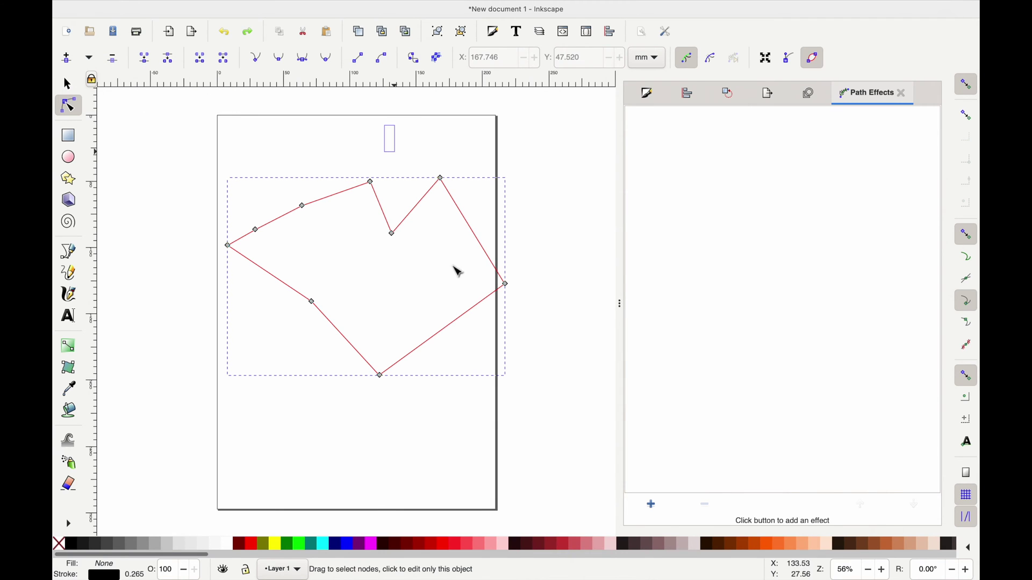
{"action": "left_click_drag", "start_coordinate": [385, 125], "coordinate": [476, 282]}
{"action": "left_click", "coordinate": [89, 59]}
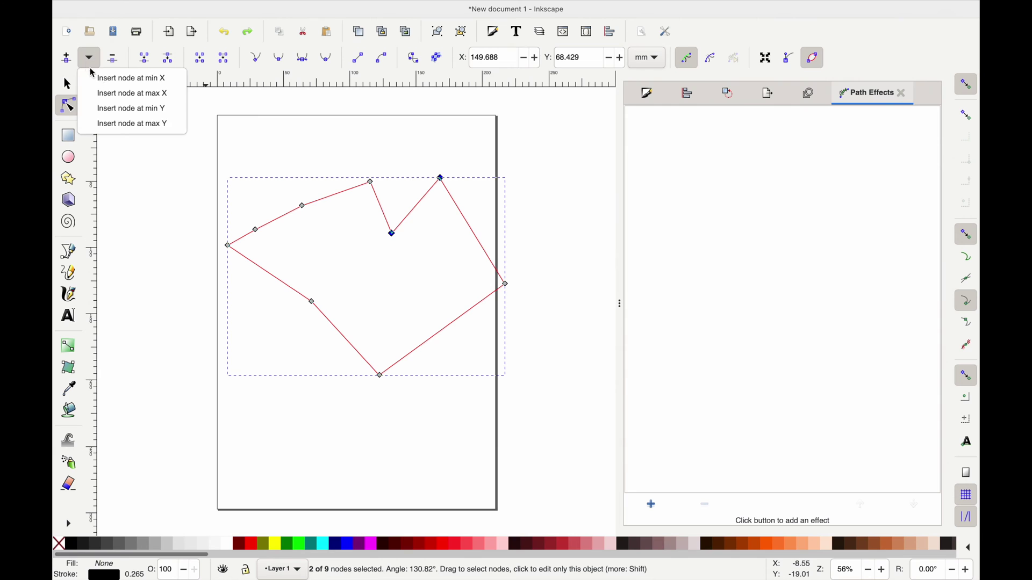
{"action": "left_click", "coordinate": [94, 76]}
Insert further nodes at maximum X and minimum Y, then reselect the notch nodes.
{"action": "left_click", "coordinate": [89, 58]}
{"action": "left_click", "coordinate": [125, 95]}
{"action": "left_click", "coordinate": [90, 58]}
{"action": "left_click", "coordinate": [121, 110]}
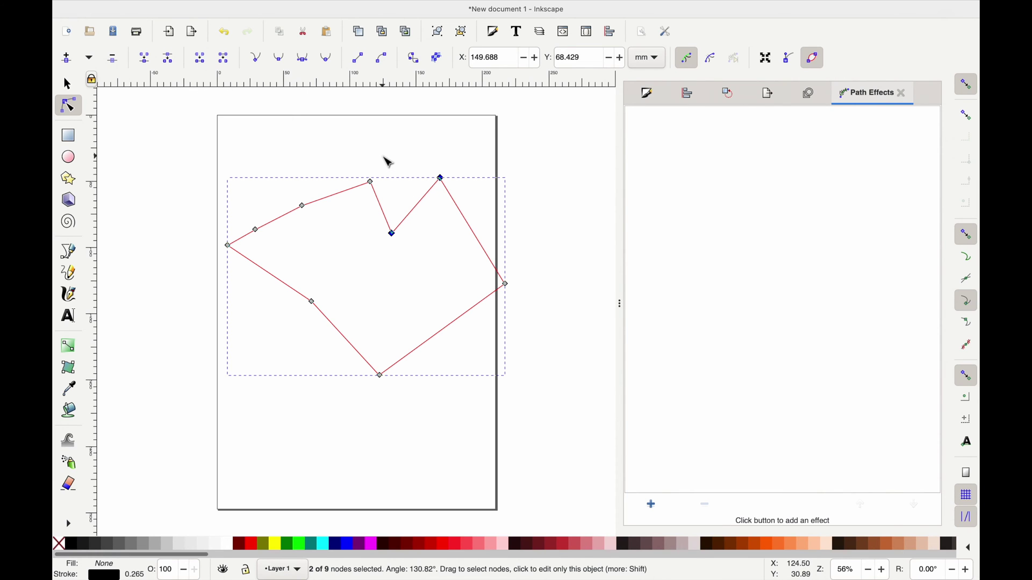
{"action": "left_click_drag", "start_coordinate": [384, 159], "coordinate": [471, 285]}
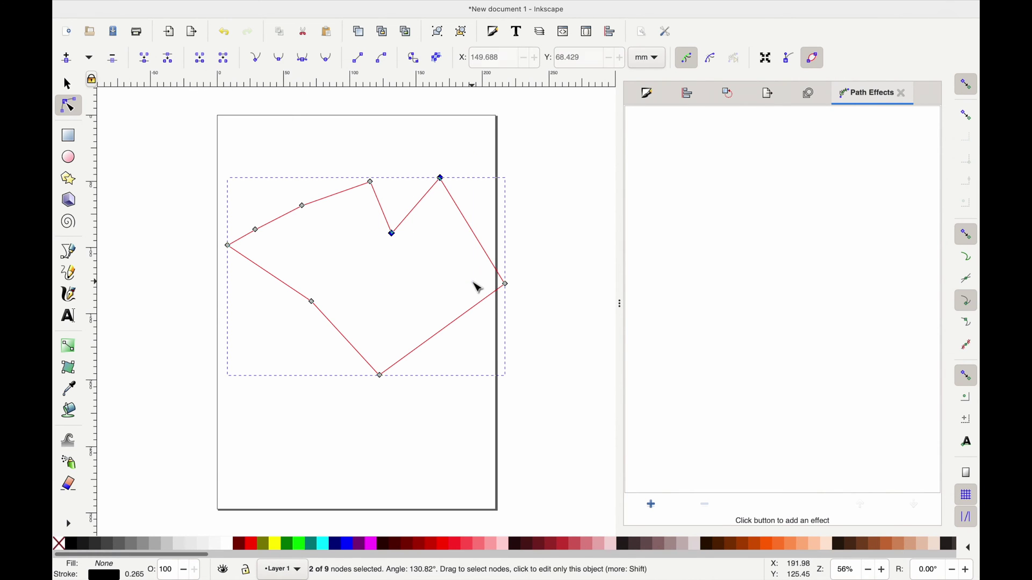
Try joining two, then three, selected top-edge nodes, undoing each merge.
{"action": "left_click", "coordinate": [148, 61]}
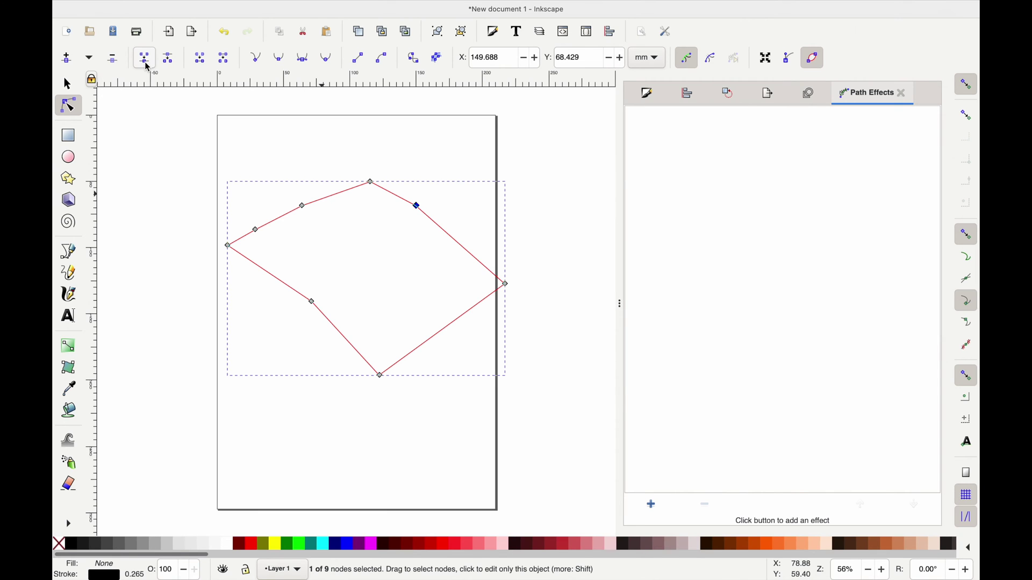
{"action": "key", "text": "ctrl+z"}
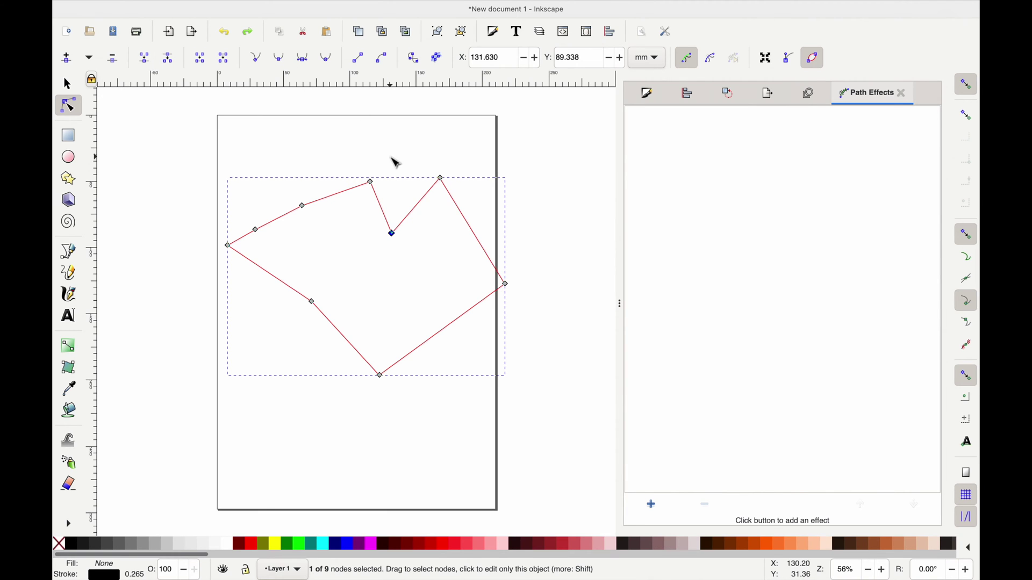
{"action": "left_click_drag", "start_coordinate": [390, 157], "coordinate": [508, 273]}
{"action": "left_click_drag", "start_coordinate": [343, 141], "coordinate": [517, 285]}
{"action": "left_click", "coordinate": [145, 62]}
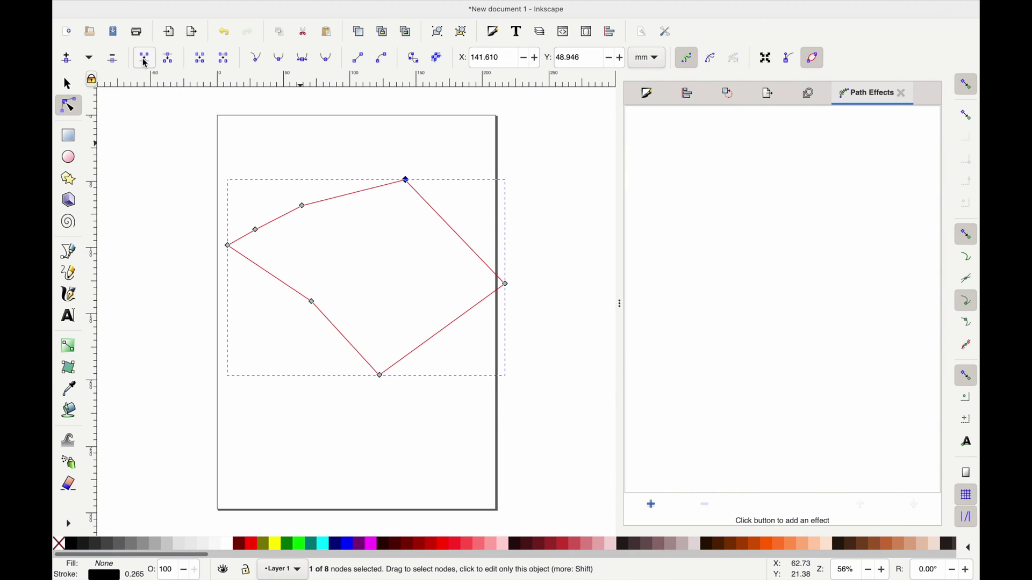
{"action": "key", "text": "ctrl+z"}
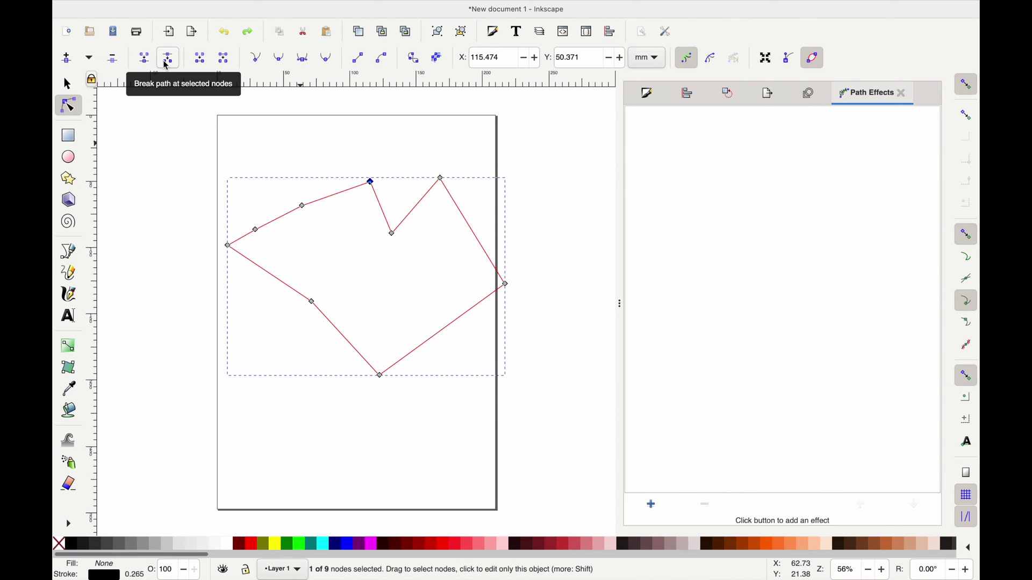
Break the path at the three notch nodes, pull the loose ends apart, then undo.
{"action": "left_click_drag", "start_coordinate": [351, 143], "coordinate": [484, 264]}
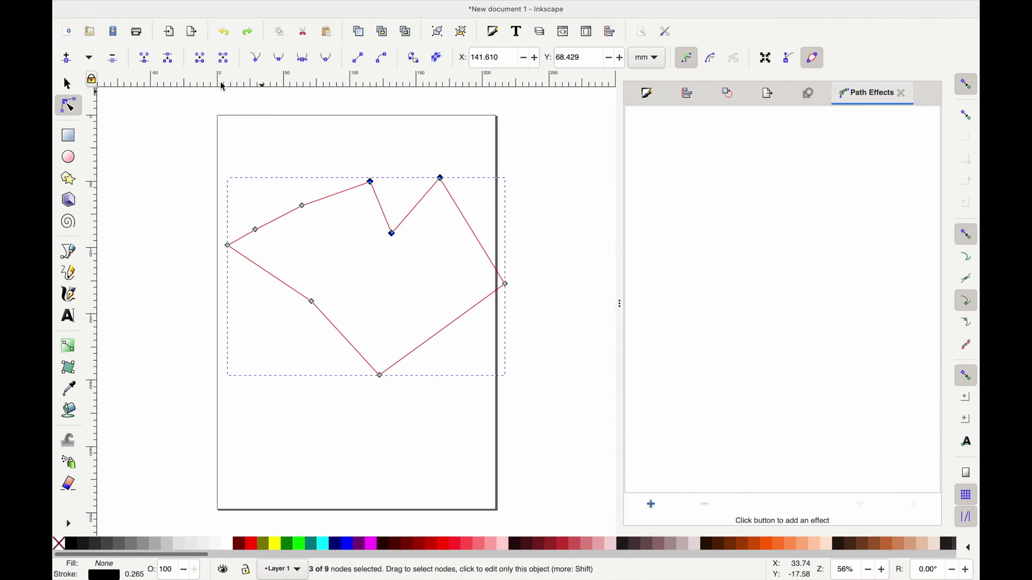
{"action": "left_click", "coordinate": [176, 66]}
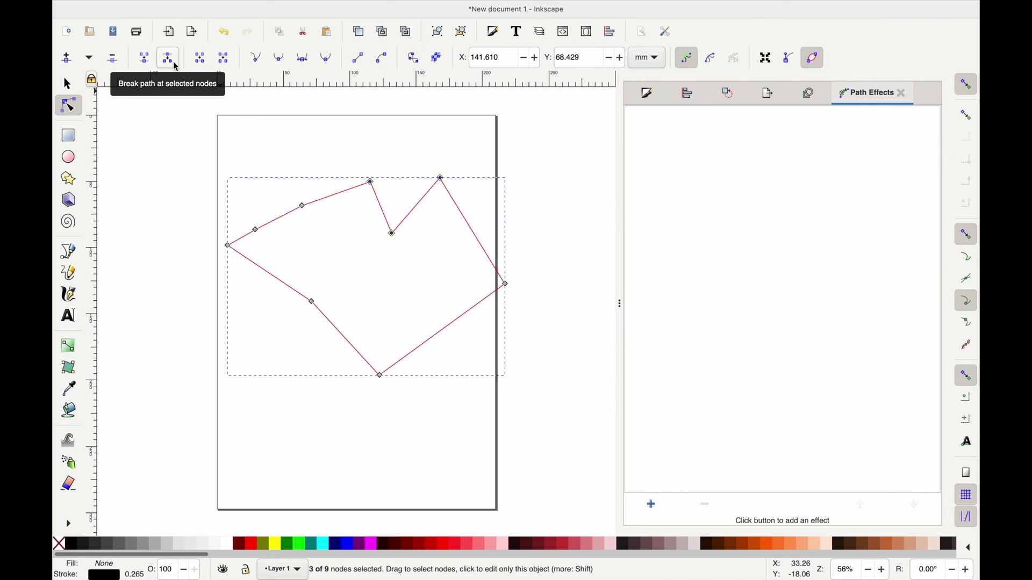
{"action": "left_click", "coordinate": [396, 248]}
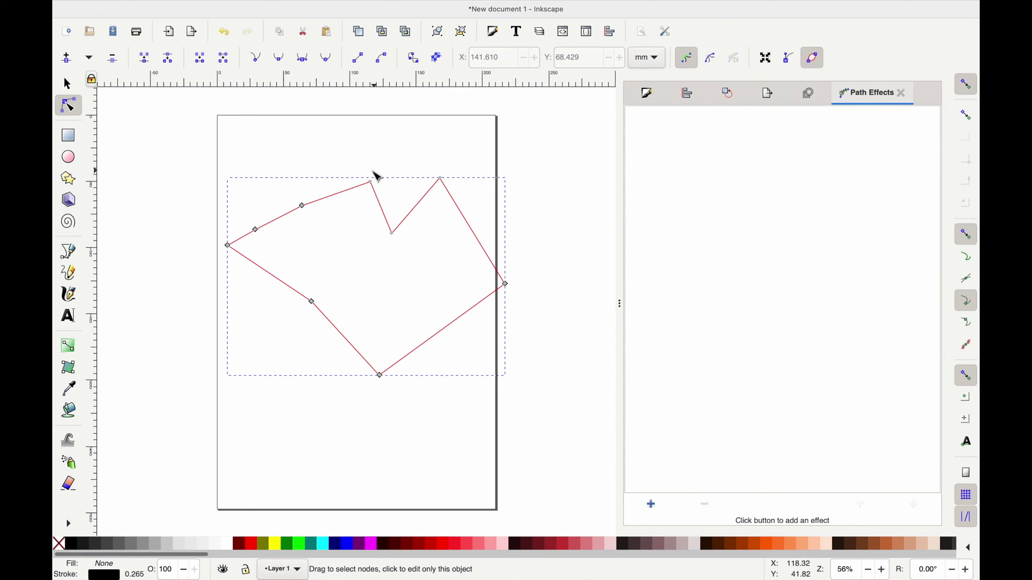
{"action": "left_click_drag", "start_coordinate": [375, 186], "coordinate": [374, 223]}
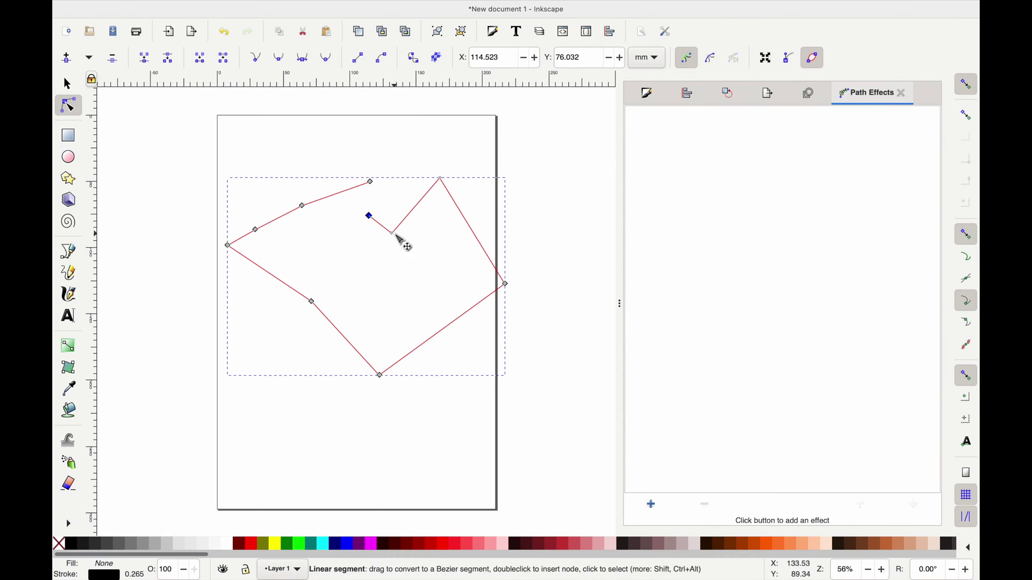
{"action": "left_click_drag", "start_coordinate": [393, 234], "coordinate": [395, 268]}
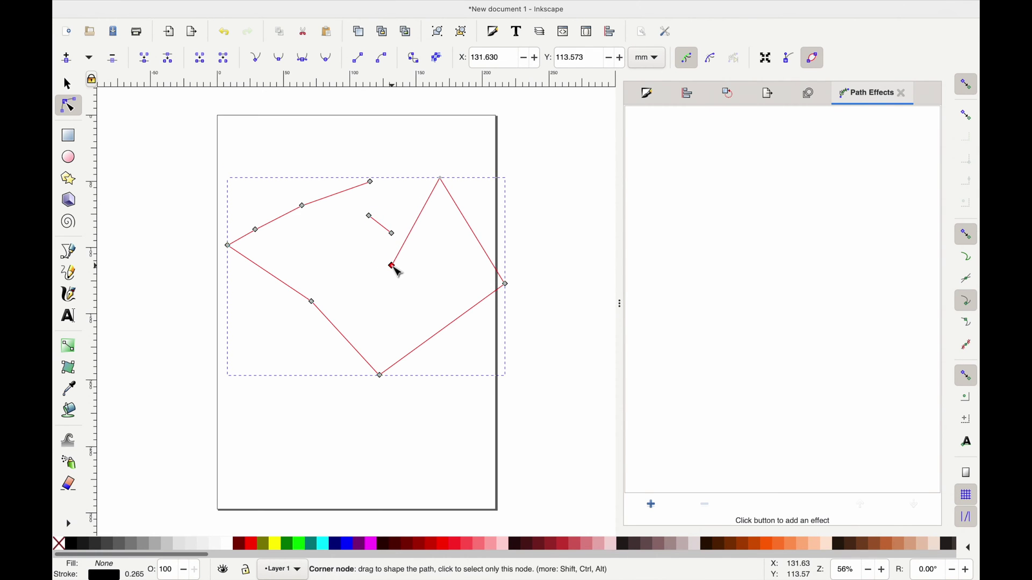
{"action": "key", "text": "ctrl+z"}
{"action": "key", "text": "ctrl+z"}
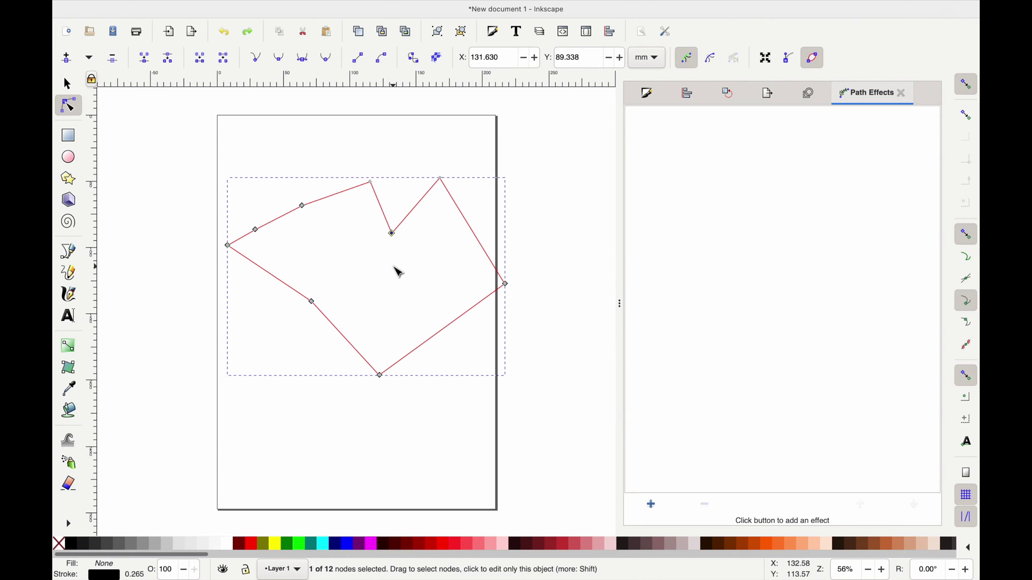
{"action": "left_click_drag", "start_coordinate": [347, 146], "coordinate": [493, 271]}
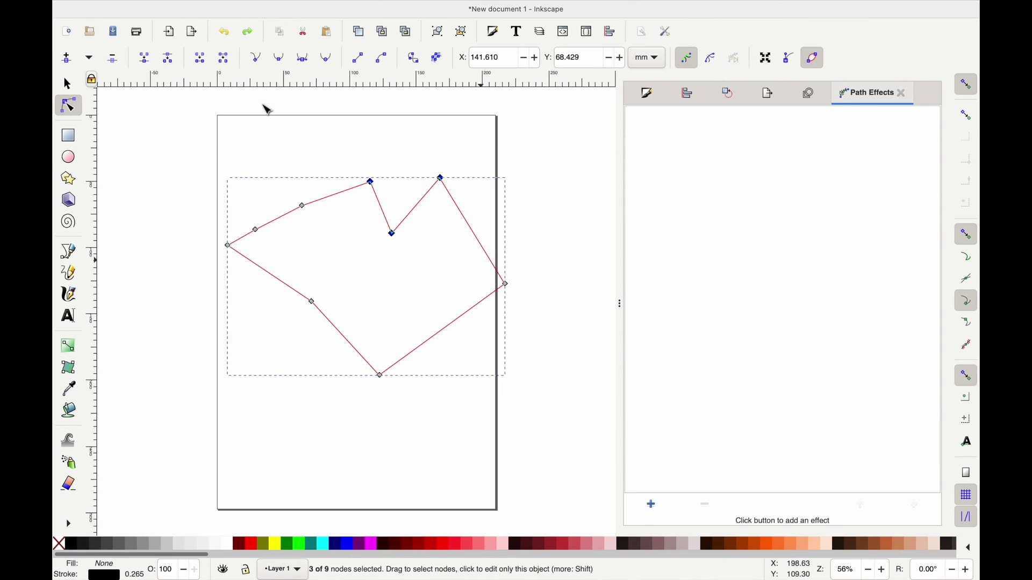
{"action": "left_click", "coordinate": [204, 61]}
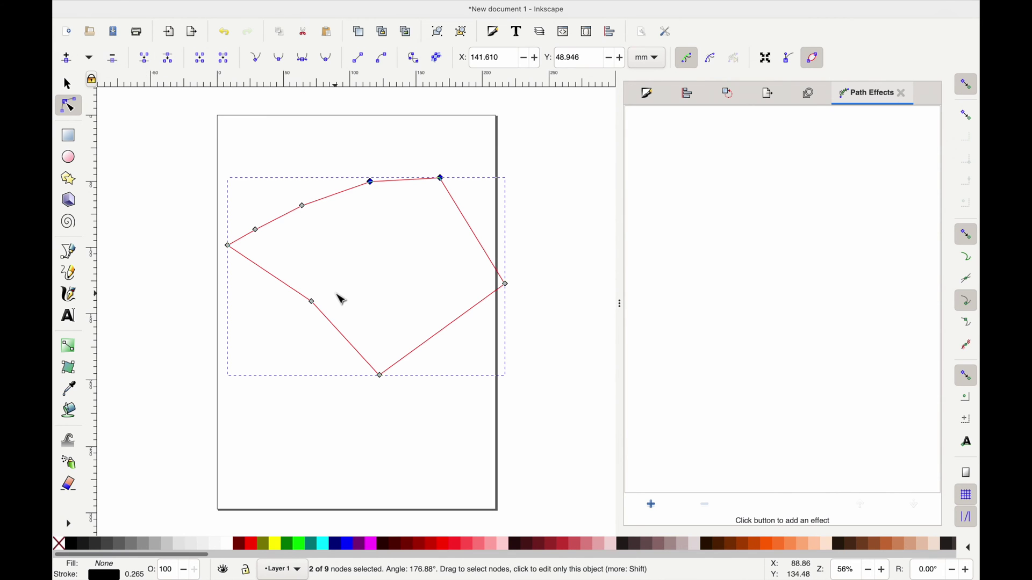
{"action": "key", "text": "Insert"}
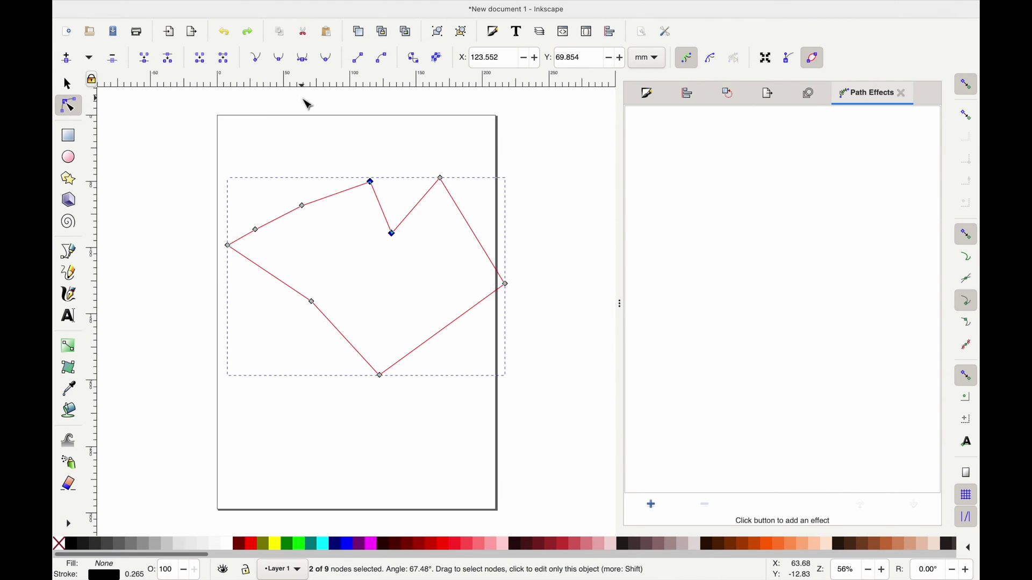
{"action": "left_click", "coordinate": [224, 57]}
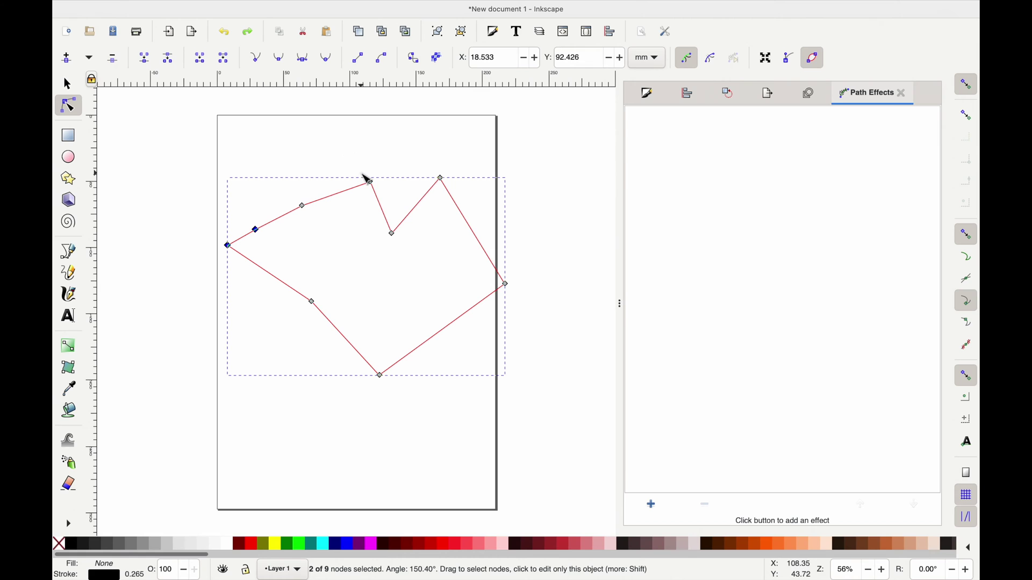
{"action": "key", "text": "ctrl+z"}
{"action": "left_click", "coordinate": [200, 63]}
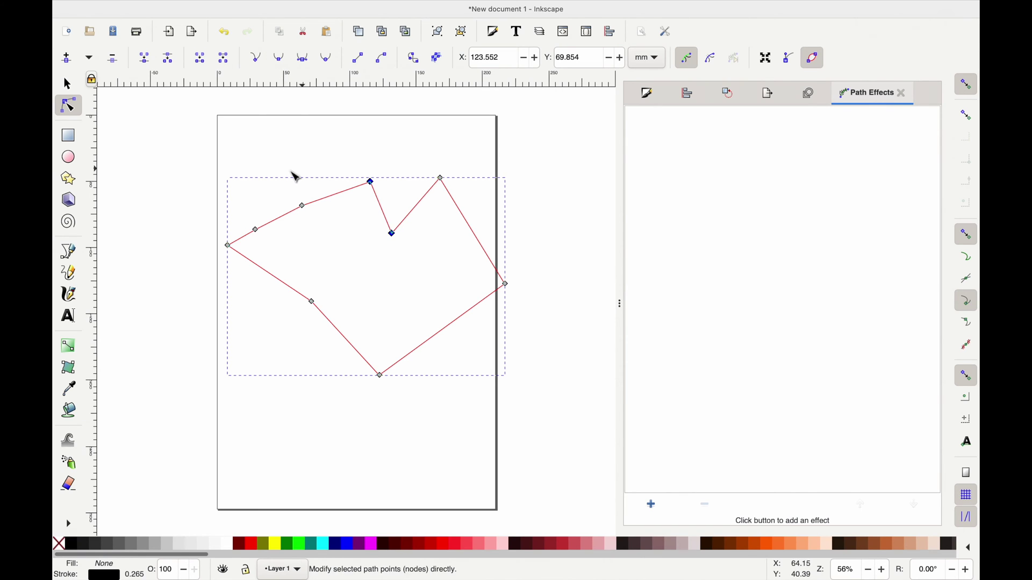
{"action": "left_click_drag", "start_coordinate": [287, 169], "coordinate": [415, 232]}
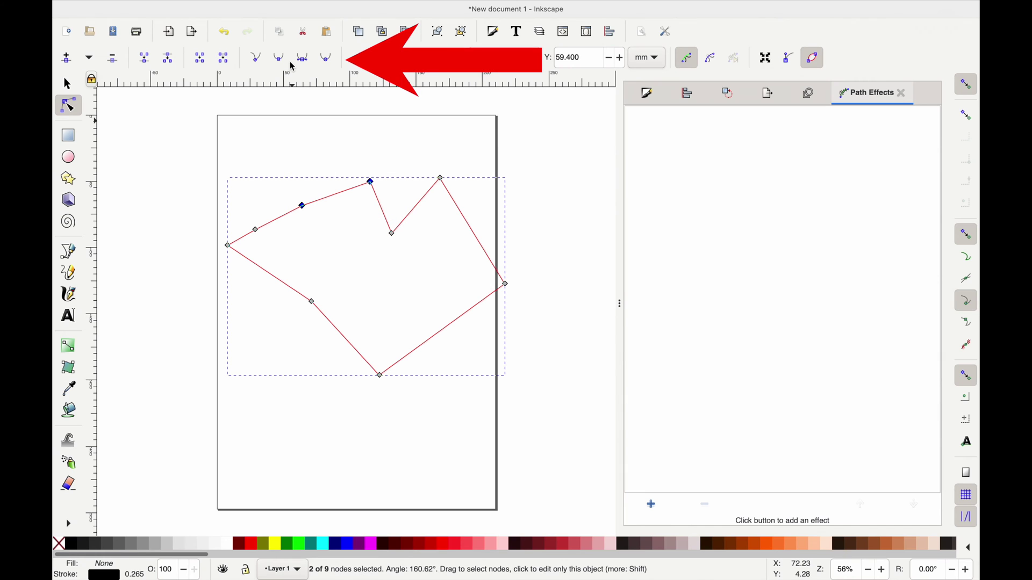
{"action": "left_click", "coordinate": [257, 58]}
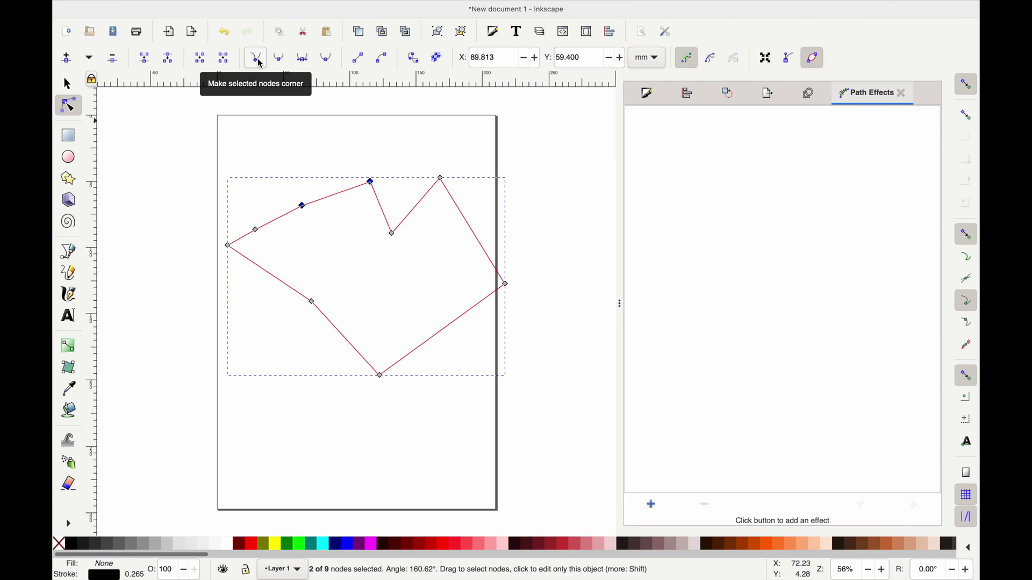
{"action": "left_click", "coordinate": [280, 60]}
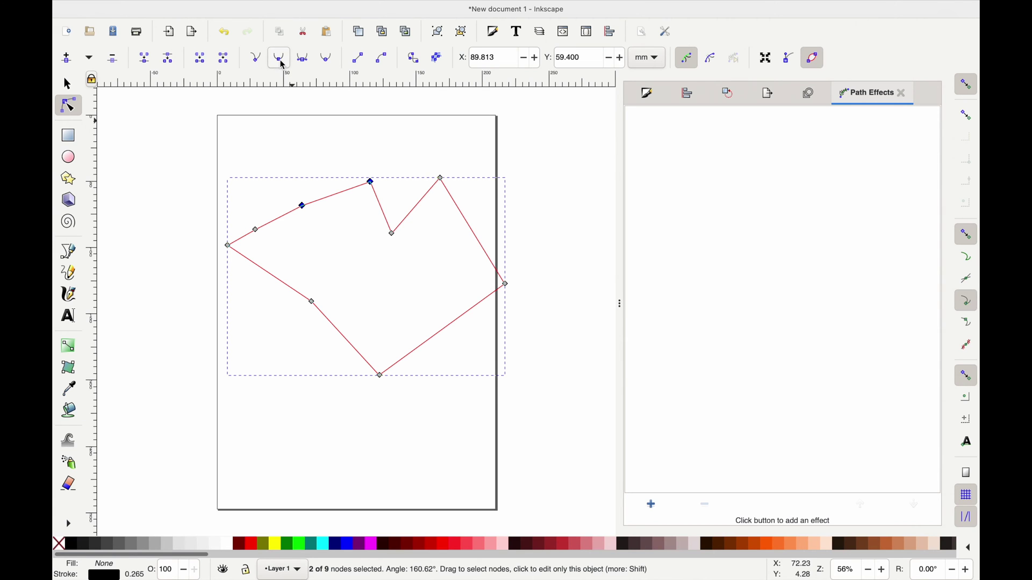
{"action": "left_click", "coordinate": [415, 267]}
{"action": "left_click", "coordinate": [415, 261]}
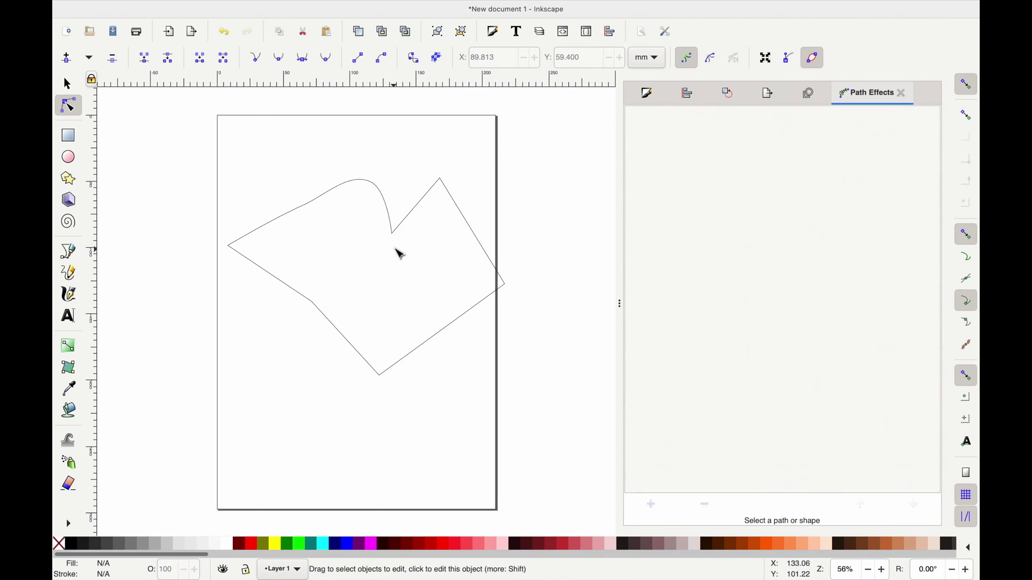
{"action": "left_click", "coordinate": [400, 232]}
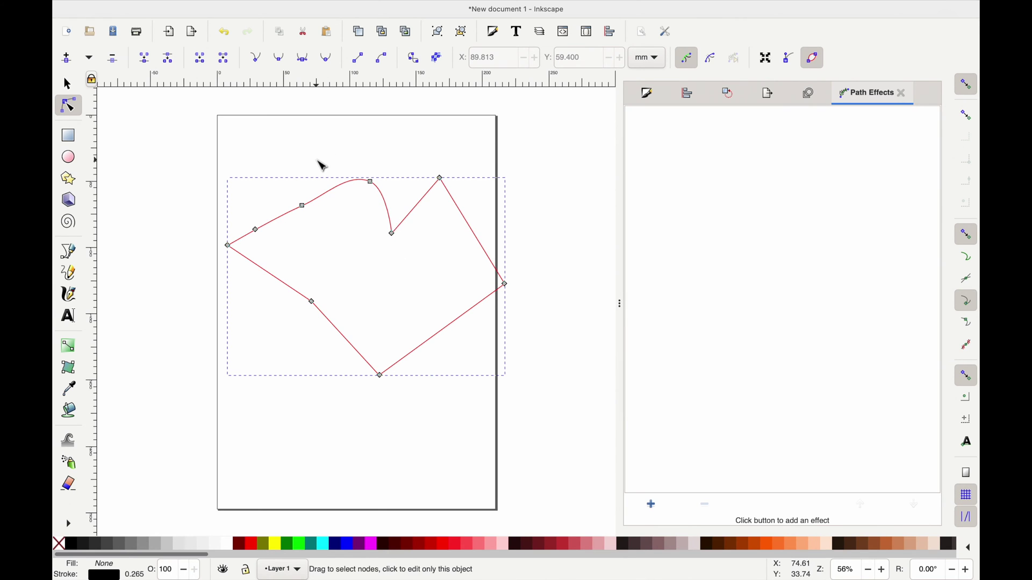
{"action": "left_click_drag", "start_coordinate": [301, 161], "coordinate": [407, 260]}
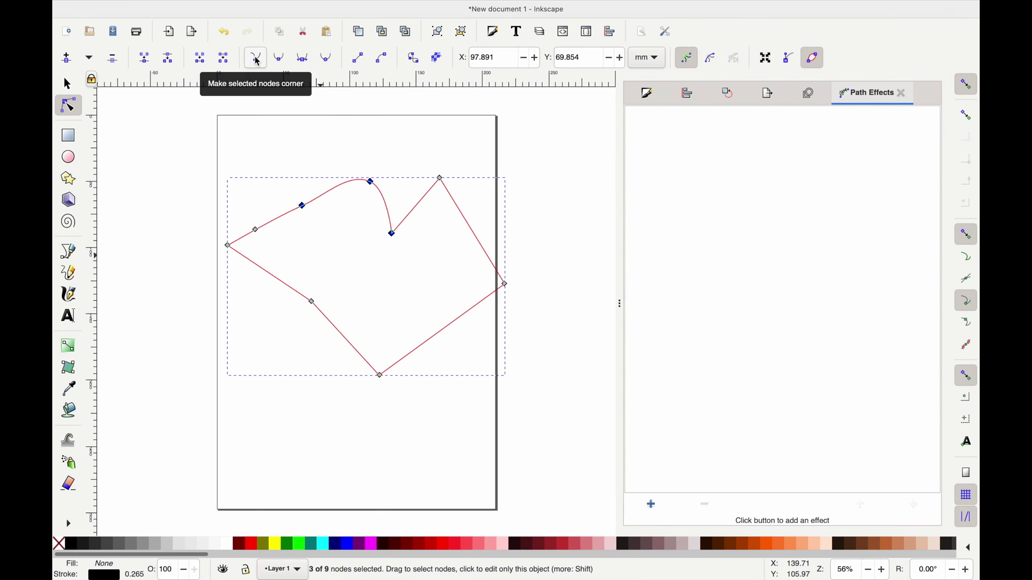
{"action": "left_click", "coordinate": [341, 167]}
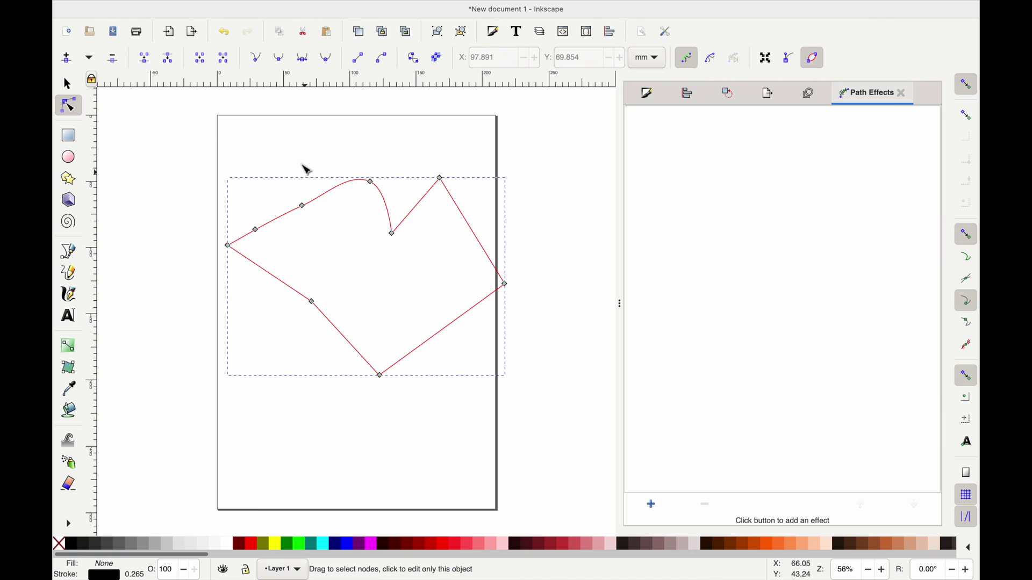
{"action": "left_click_drag", "start_coordinate": [284, 155], "coordinate": [408, 256]}
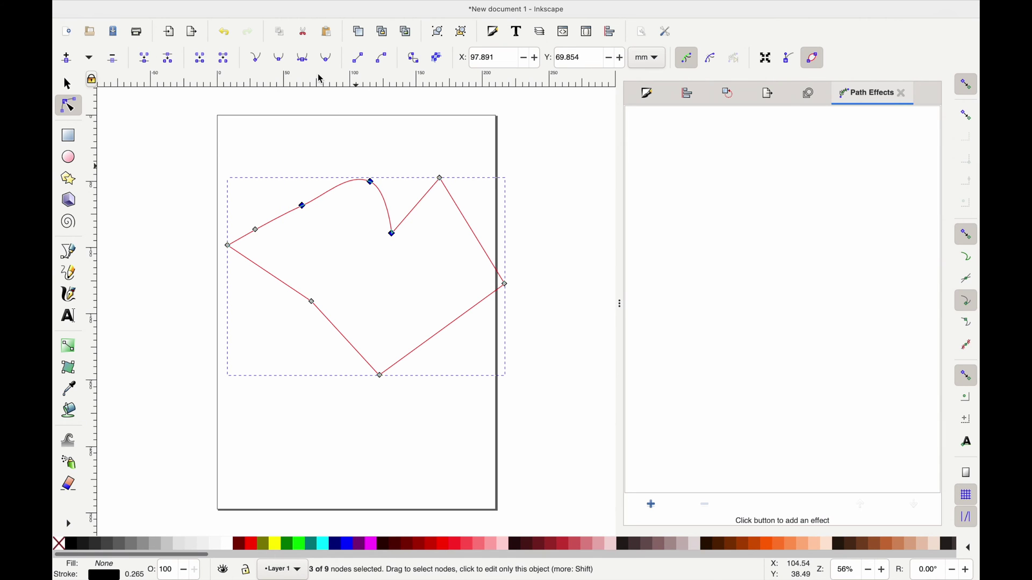
{"action": "left_click", "coordinate": [257, 59]}
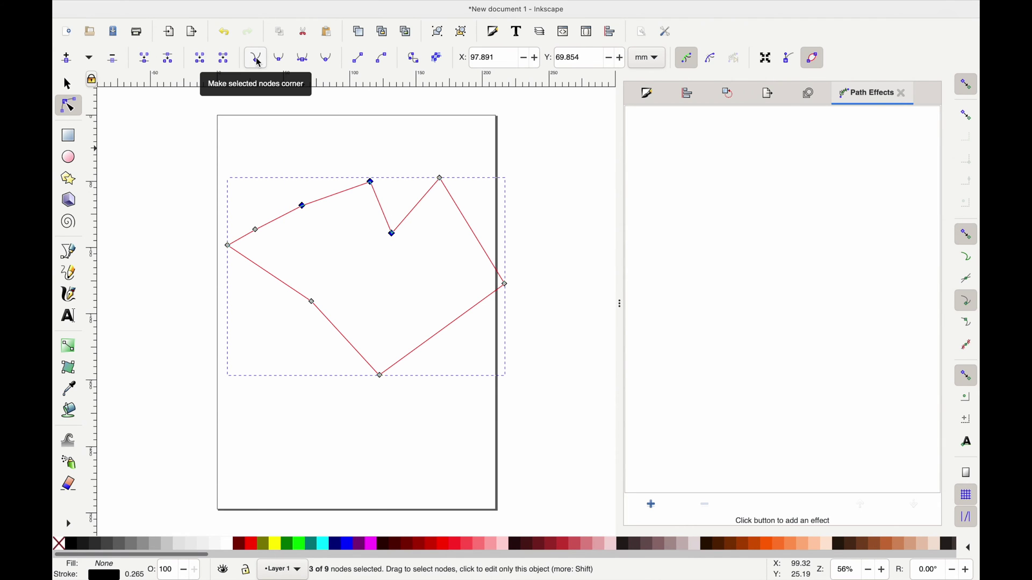
{"action": "left_click", "coordinate": [376, 239]}
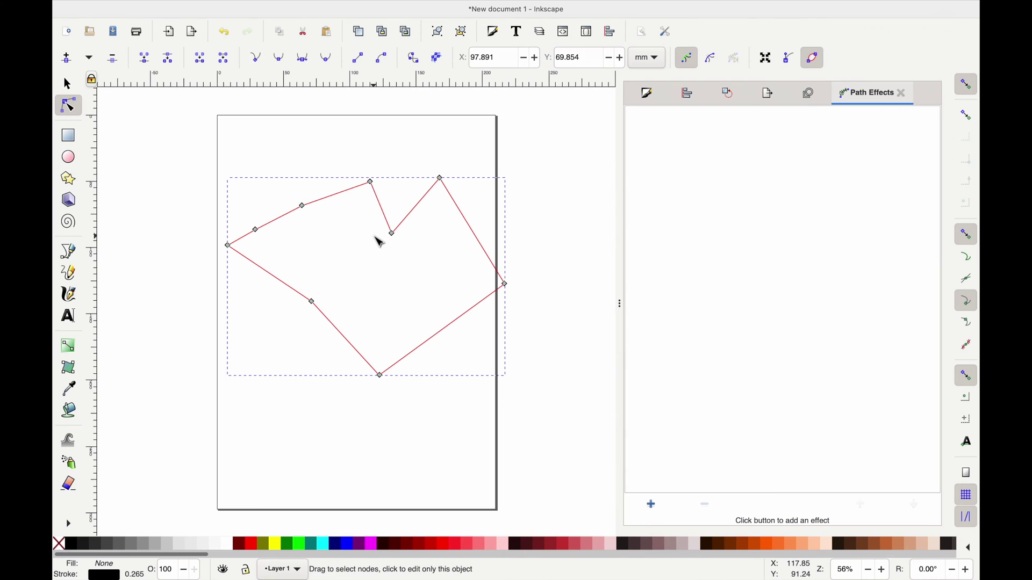
{"action": "left_click_drag", "start_coordinate": [283, 159], "coordinate": [423, 267]}
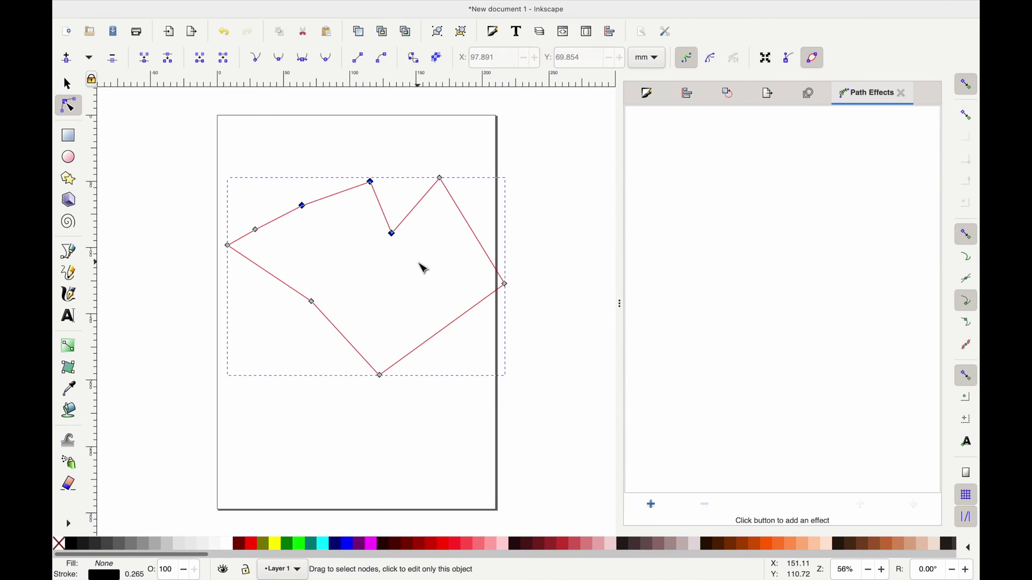
{"action": "left_click", "coordinate": [282, 58]}
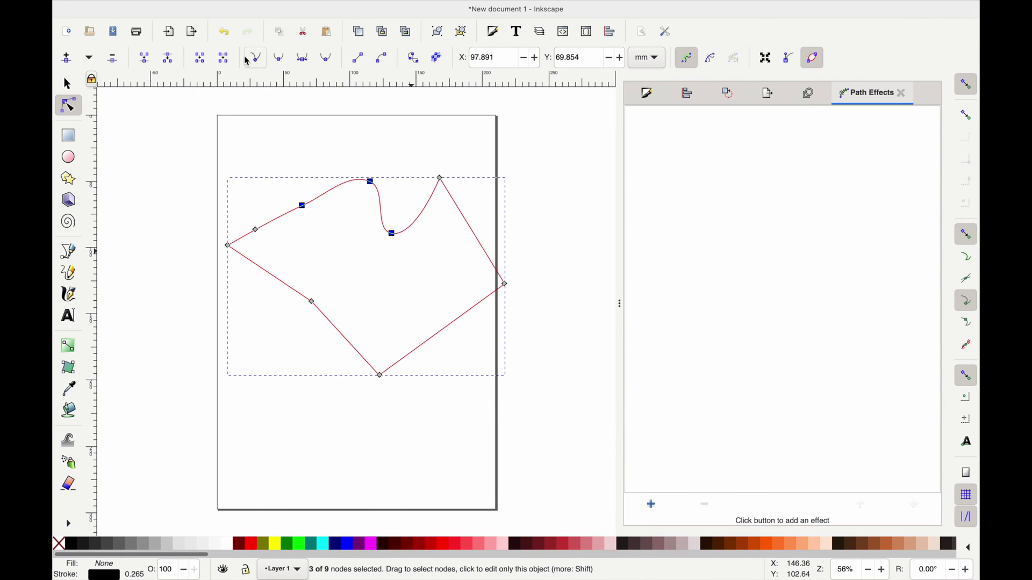
{"action": "left_click", "coordinate": [258, 59]}
{"action": "left_click", "coordinate": [260, 61]}
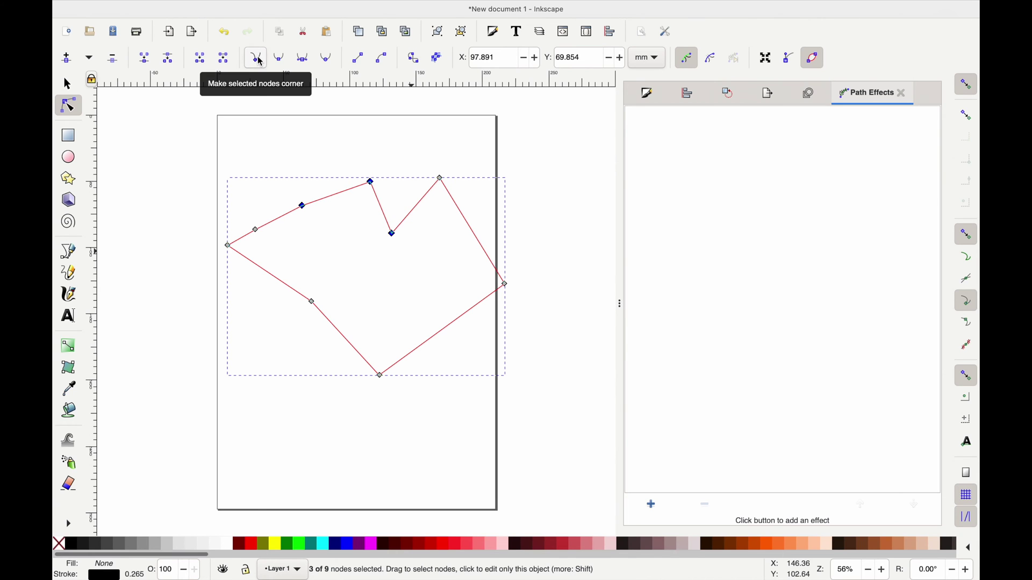
{"action": "left_click", "coordinate": [304, 60]}
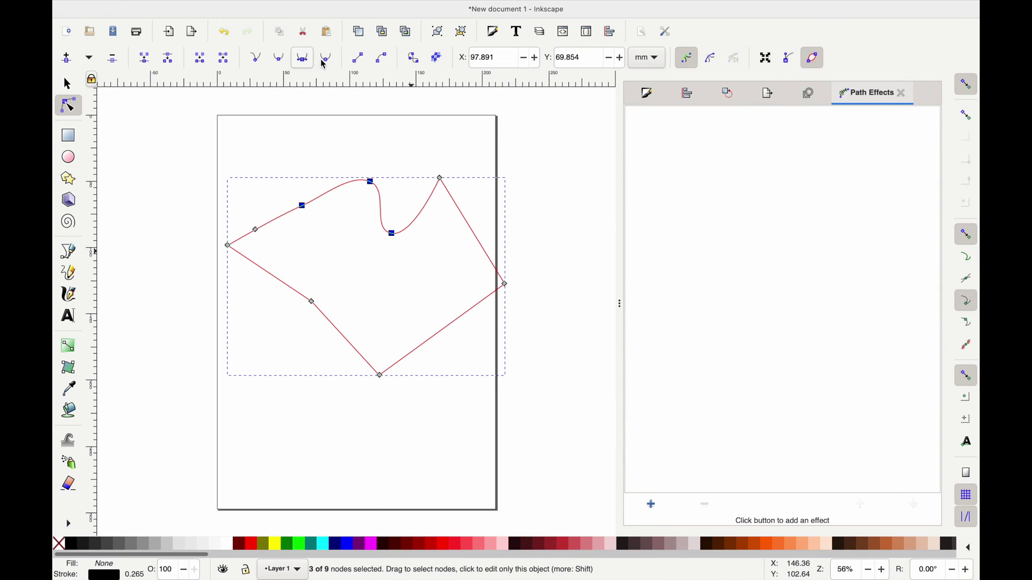
{"action": "left_click", "coordinate": [325, 63]}
{"action": "left_click", "coordinate": [362, 215]}
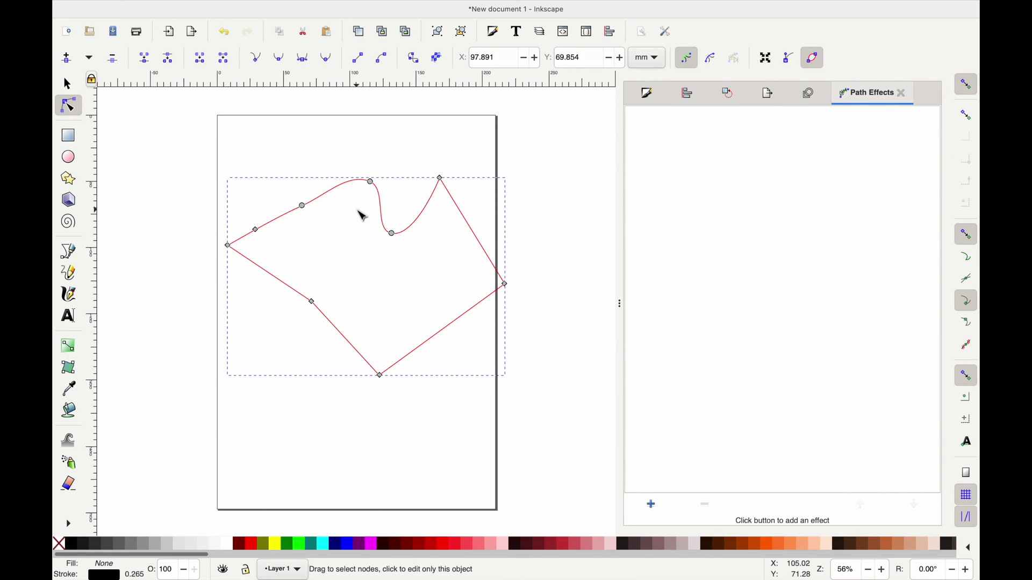
{"action": "left_click_drag", "start_coordinate": [289, 158], "coordinate": [419, 288]}
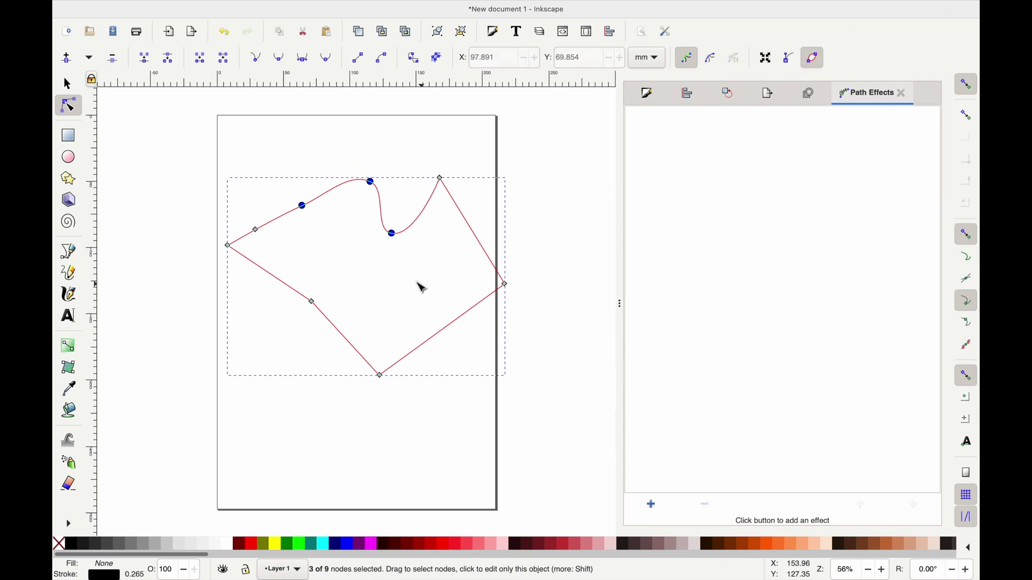
{"action": "left_click", "coordinate": [259, 60]}
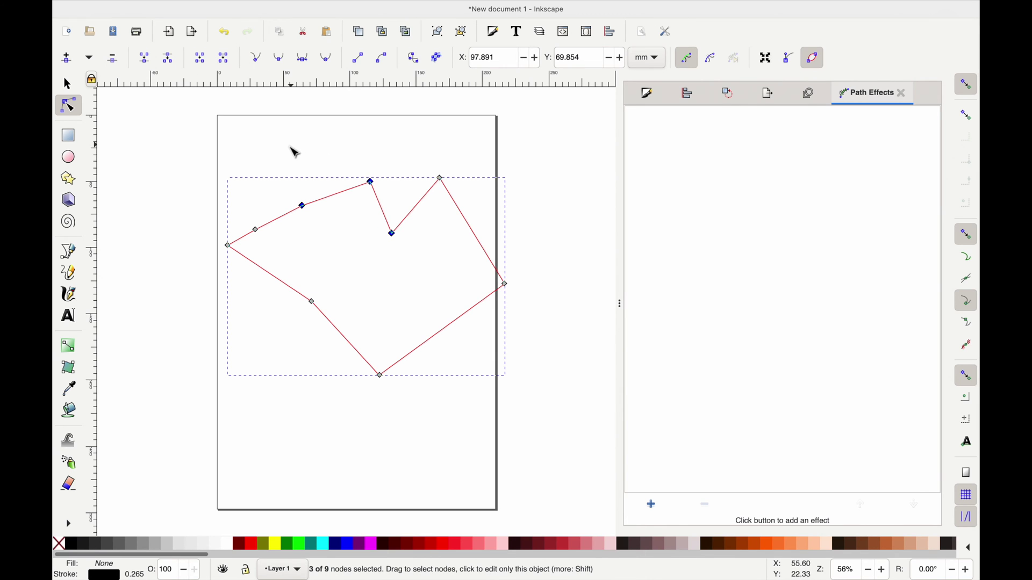
{"action": "left_click_drag", "start_coordinate": [289, 147], "coordinate": [404, 245]}
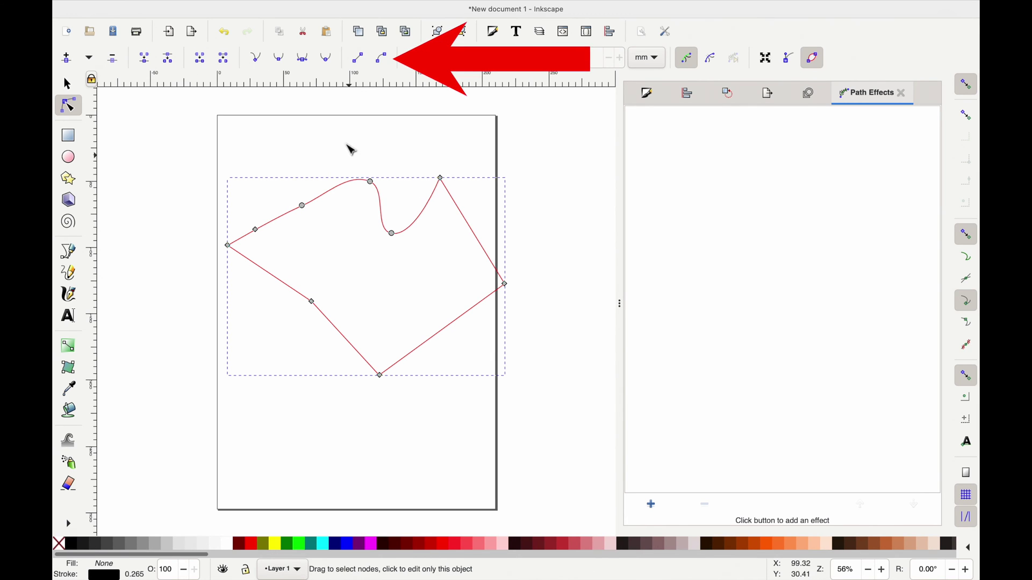
Straighten the segment between the two notch nodes, then select the three notch nodes.
{"action": "left_click_drag", "start_coordinate": [345, 144], "coordinate": [422, 273]}
{"action": "left_click", "coordinate": [357, 59]}
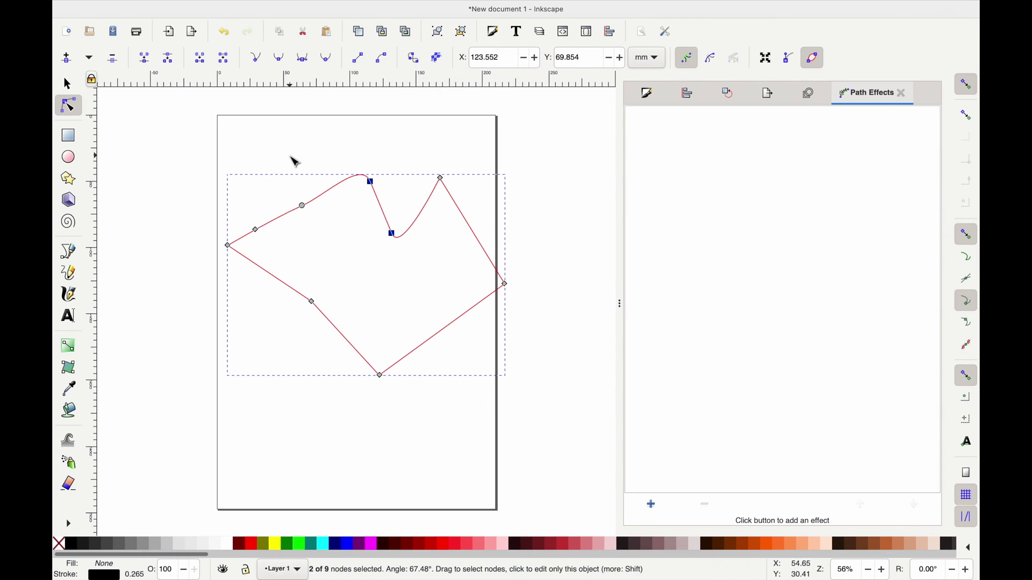
{"action": "left_click_drag", "start_coordinate": [290, 157], "coordinate": [386, 227]}
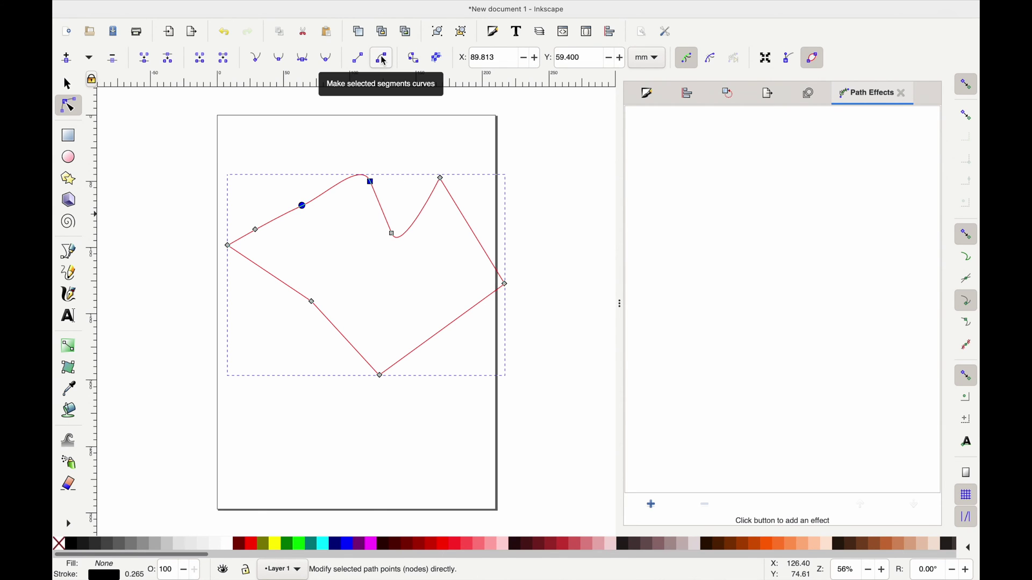
{"action": "mouse_move", "coordinate": [353, 152]}
{"action": "left_mouse_down"}
{"action": "mouse_move", "coordinate": [385, 233]}
{"action": "mouse_move", "coordinate": [416, 261]}
{"action": "left_mouse_up"}
{"action": "left_click_drag", "start_coordinate": [325, 127], "coordinate": [483, 269]}
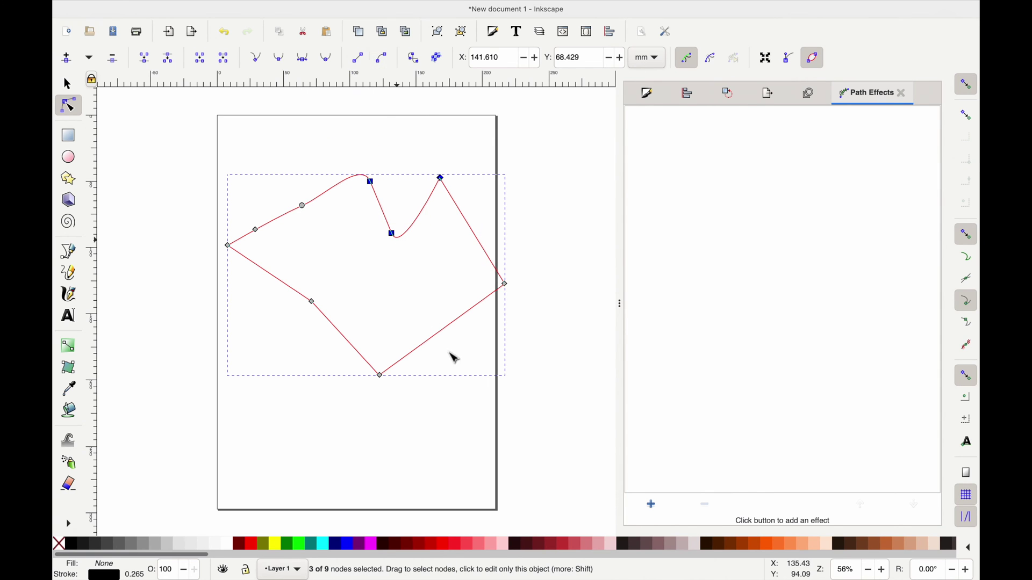
Reselect the path's three notch nodes and make their segments straight lines.
{"action": "left_click", "coordinate": [350, 145]}
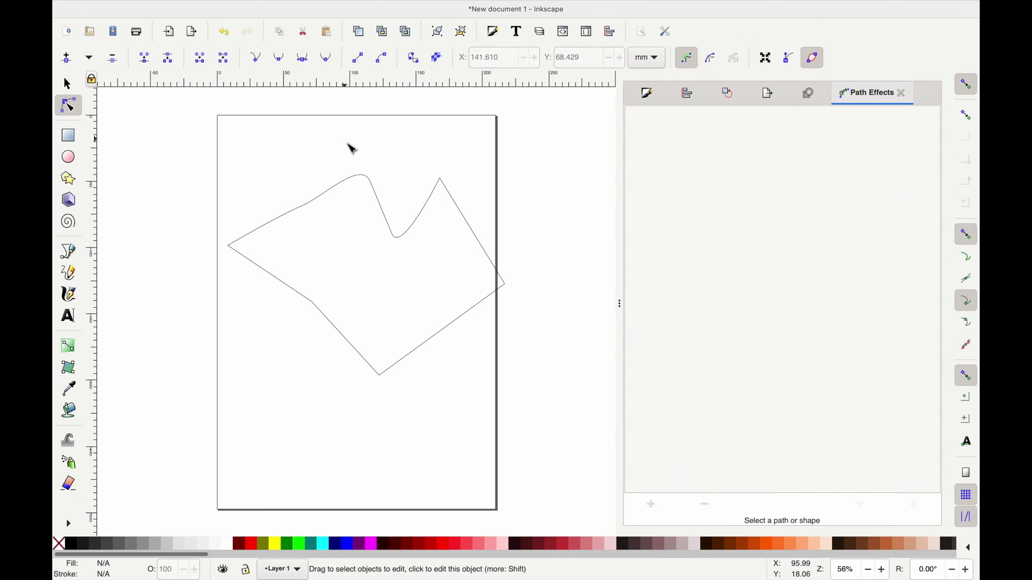
{"action": "left_click", "coordinate": [391, 239]}
{"action": "mouse_move", "coordinate": [345, 145]}
{"action": "left_mouse_down"}
{"action": "mouse_move", "coordinate": [461, 260]}
{"action": "mouse_move", "coordinate": [454, 249]}
{"action": "left_mouse_up"}
{"action": "left_click", "coordinate": [359, 58]}
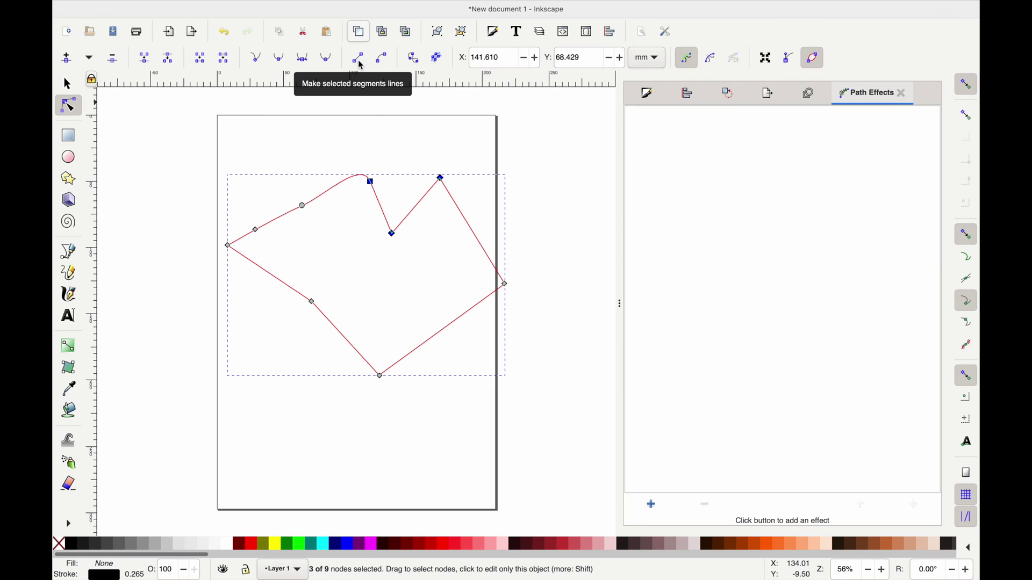
{"action": "left_click_drag", "start_coordinate": [350, 144], "coordinate": [466, 282]}
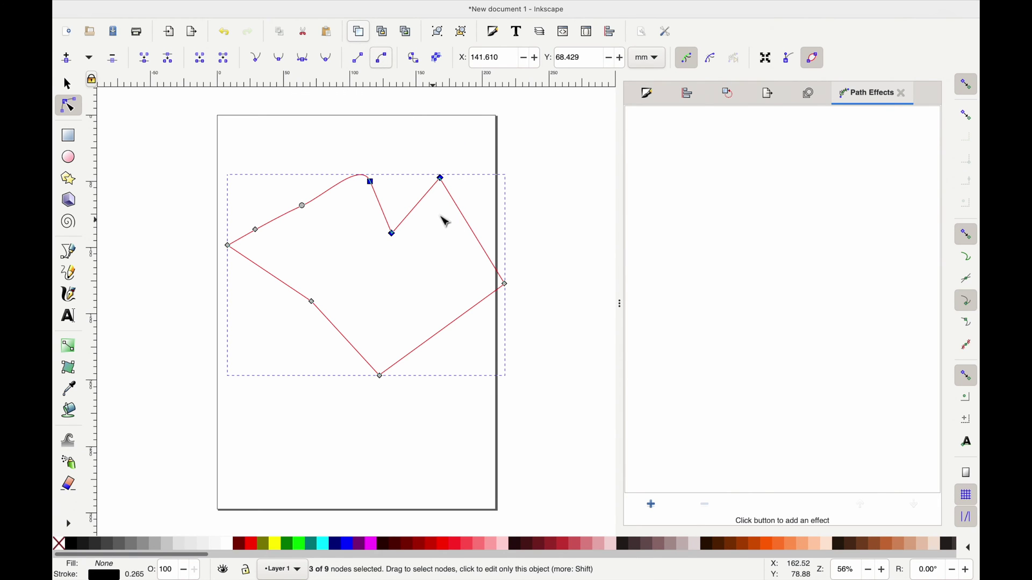
Fill the path blue and drag its edges into a rounded upper hump and outward bulges.
{"action": "key", "text": "ctrl+z"}
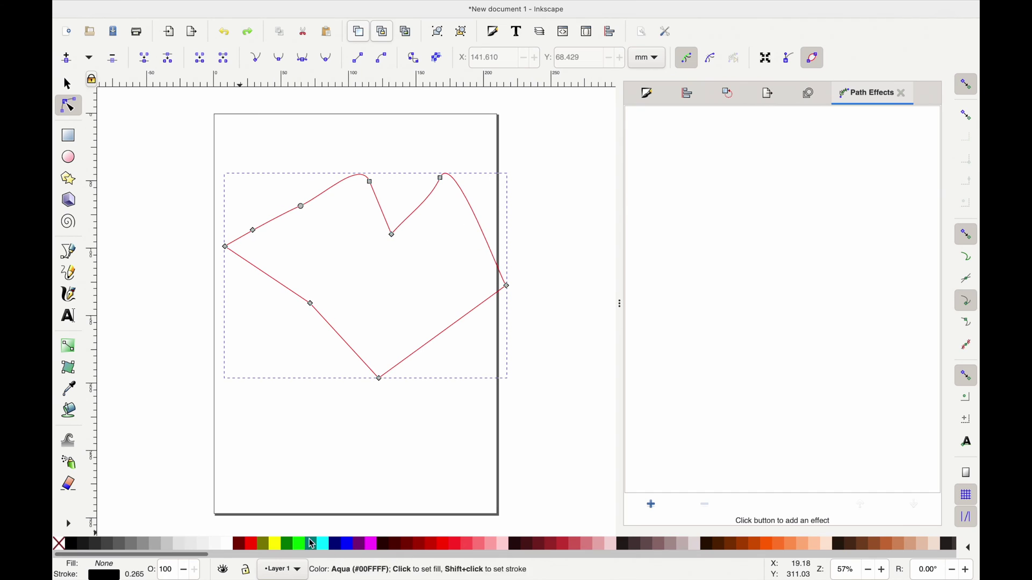
{"action": "left_click", "coordinate": [350, 547]}
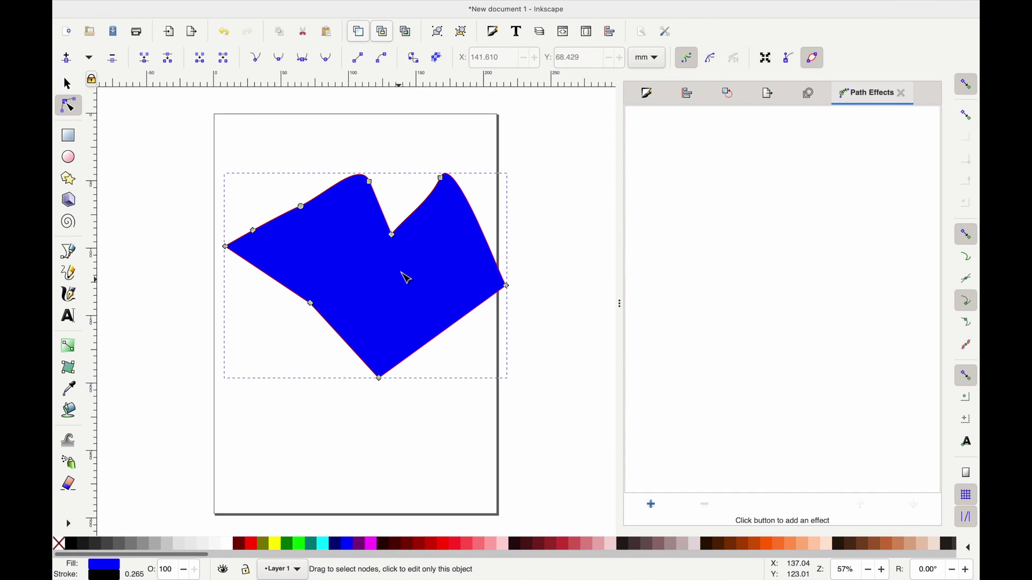
{"action": "left_click_drag", "start_coordinate": [425, 220], "coordinate": [423, 193]}
{"action": "left_click_drag", "start_coordinate": [484, 305], "coordinate": [505, 350]}
{"action": "left_click_drag", "start_coordinate": [311, 304], "coordinate": [285, 359]}
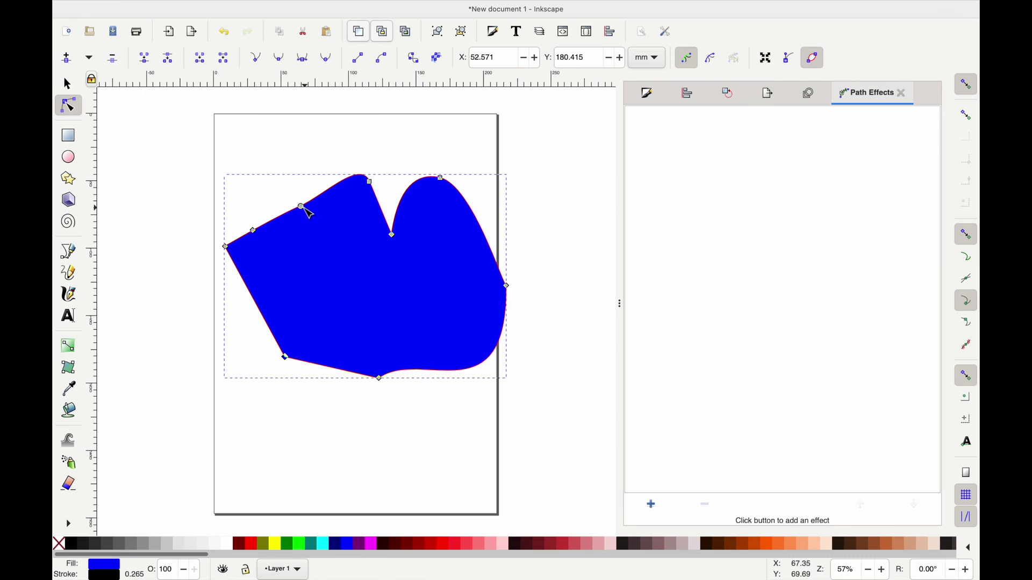
{"action": "left_click_drag", "start_coordinate": [302, 207], "coordinate": [287, 145]}
Make the two upper nodes sharp corners, then smooth them again.
{"action": "left_click_drag", "start_coordinate": [237, 100], "coordinate": [396, 218]}
{"action": "left_click", "coordinate": [257, 63]}
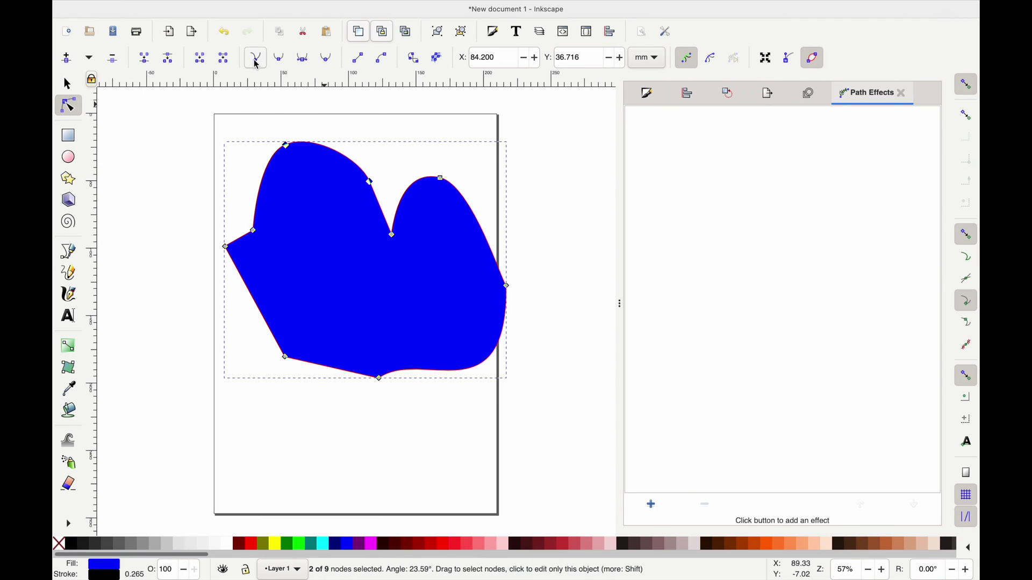
{"action": "left_click", "coordinate": [326, 59]}
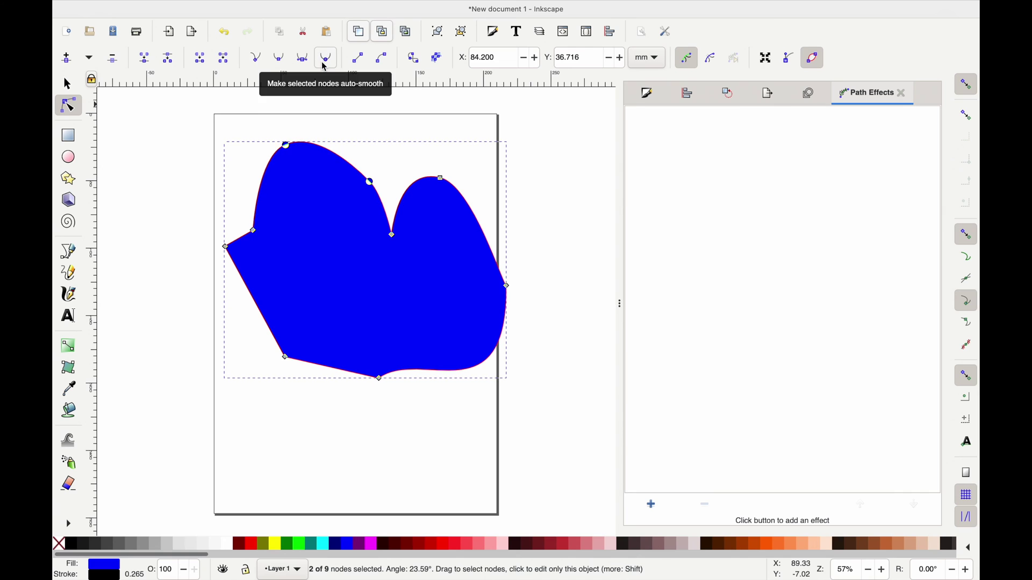
Delete the node on the upper-left edge and select the left corner node.
{"action": "key", "text": "s"}
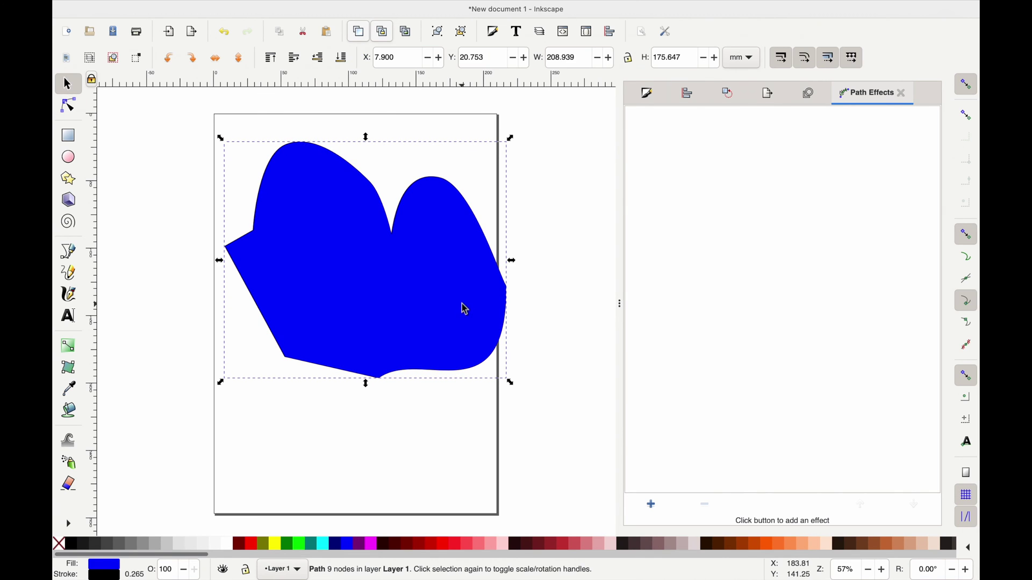
{"action": "left_click", "coordinate": [406, 231]}
{"action": "key", "text": "n"}
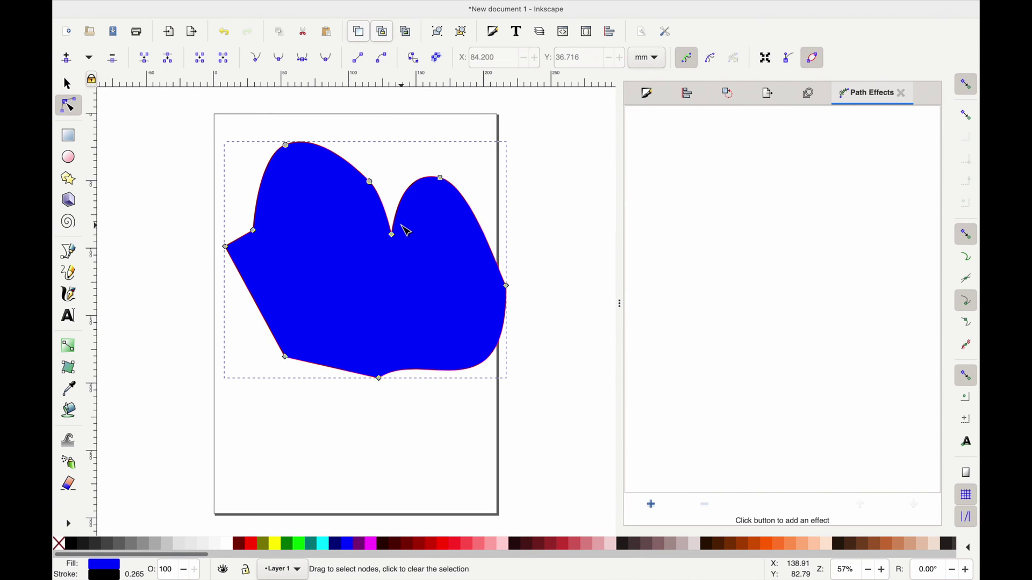
{"action": "left_click_drag", "start_coordinate": [244, 216], "coordinate": [288, 269]}
{"action": "key", "text": "Delete"}
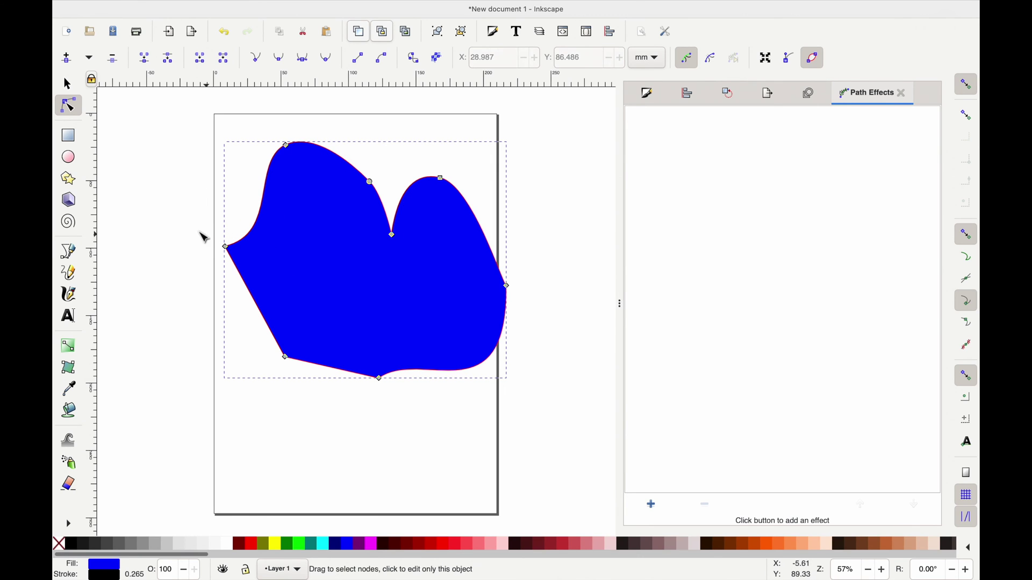
{"action": "left_click_drag", "start_coordinate": [199, 232], "coordinate": [266, 280]}
Delete the left corner node from the right-click menu and deselect the shape.
{"action": "right_click", "coordinate": [227, 248]}
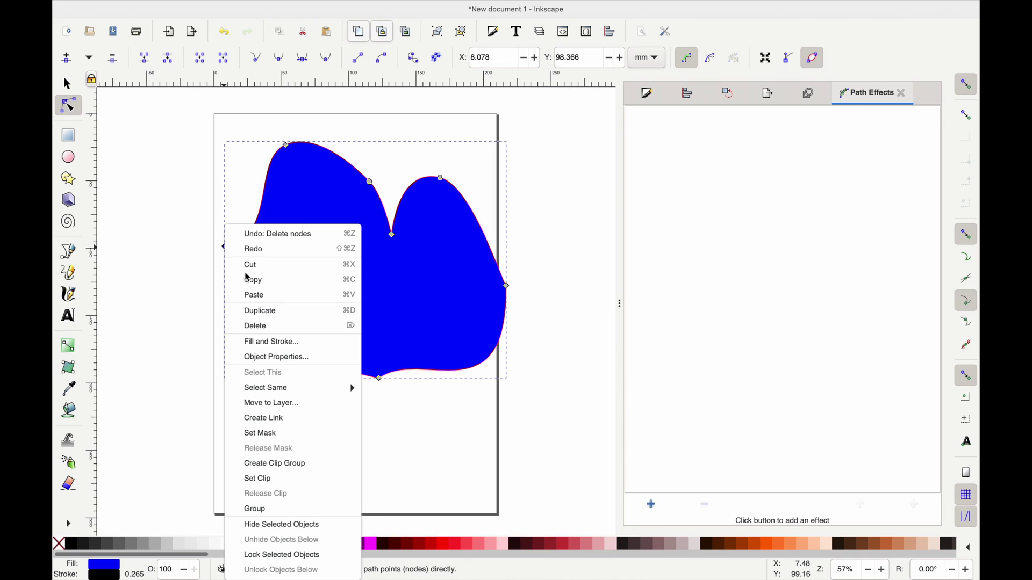
{"action": "left_click", "coordinate": [292, 326]}
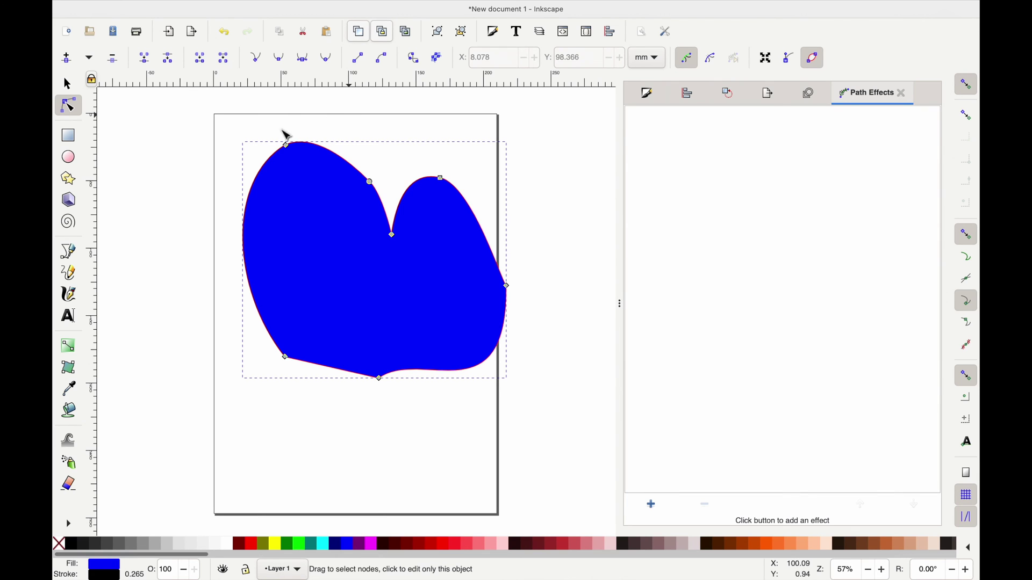
{"action": "left_click", "coordinate": [227, 147]}
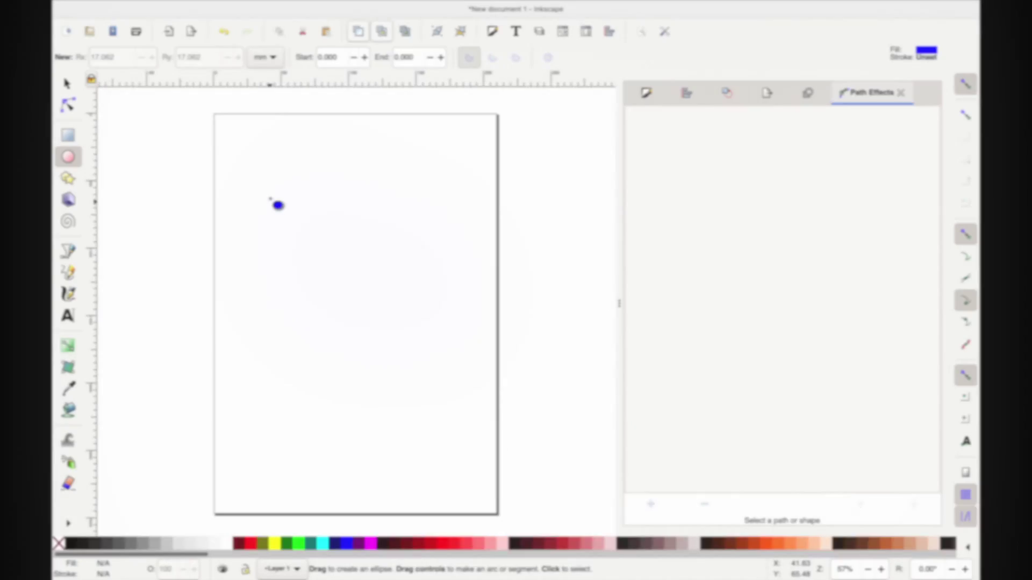
Draw a 159.025 mm blue circle from its centre and move it up and left.
{"action": "left_click_drag", "start_coordinate": [271, 198], "coordinate": [490, 409]}
{"action": "key", "text": "alt"}
{"action": "key", "text": "ctrl"}
{"action": "key", "text": "s"}
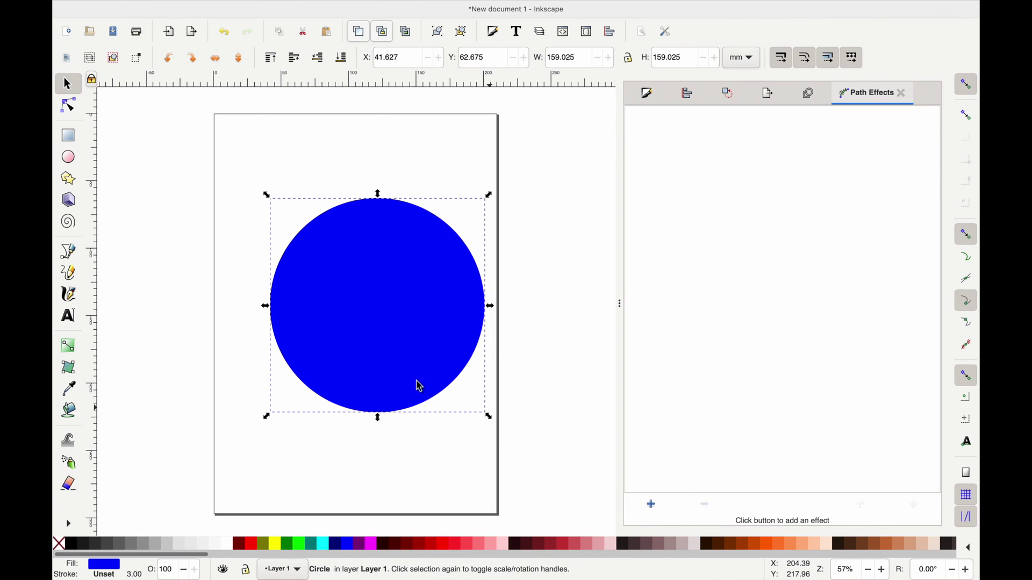
{"action": "left_click_drag", "start_coordinate": [339, 308], "coordinate": [353, 297]}
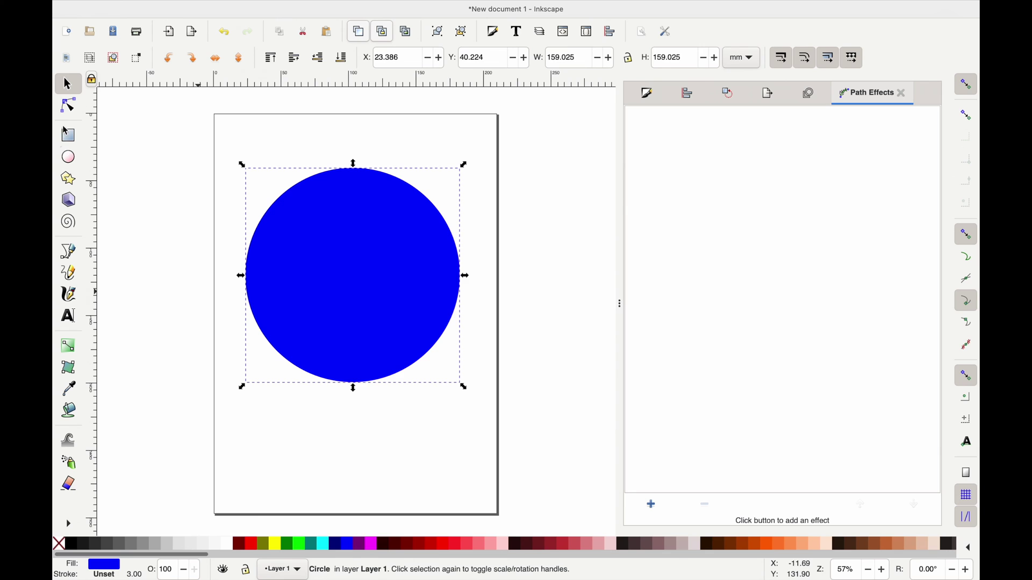
Convert the circle to a path with Path > Object to Path and select its four nodes.
{"action": "left_click", "coordinate": [69, 106]}
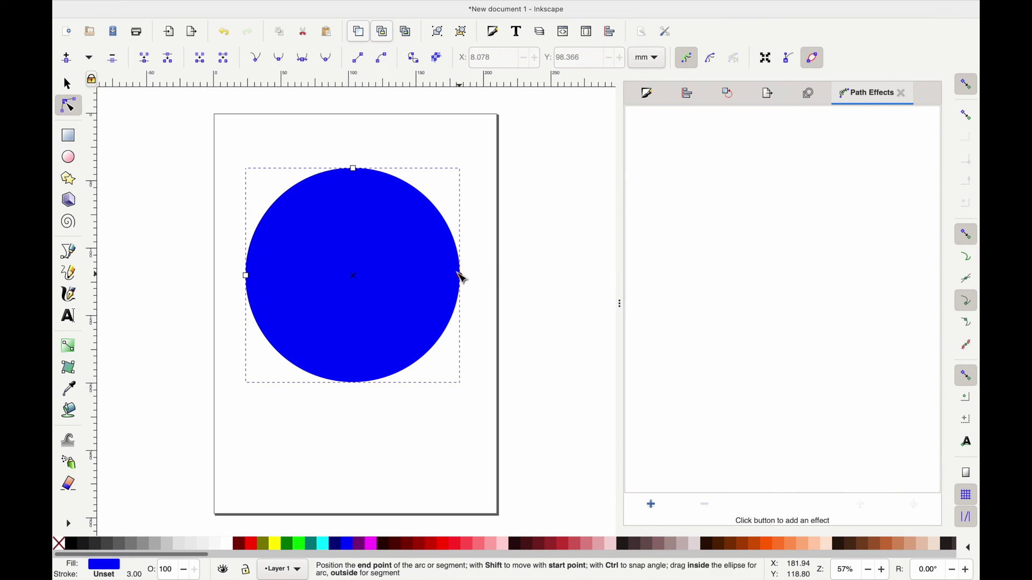
{"action": "left_click_drag", "start_coordinate": [463, 279], "coordinate": [470, 303]}
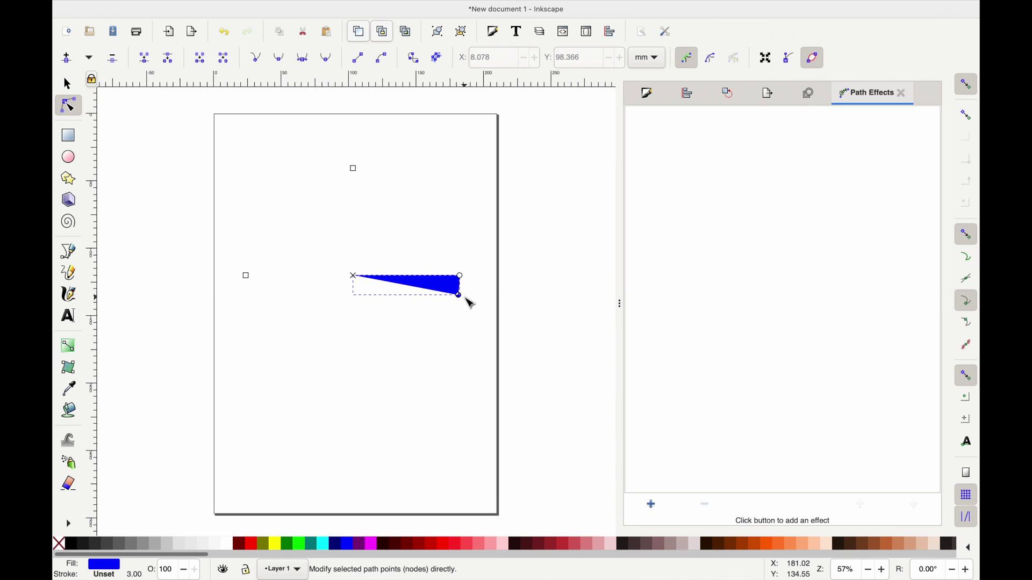
{"action": "key", "text": "ctrl+z"}
{"action": "mouse_move", "coordinate": [368, 5]}
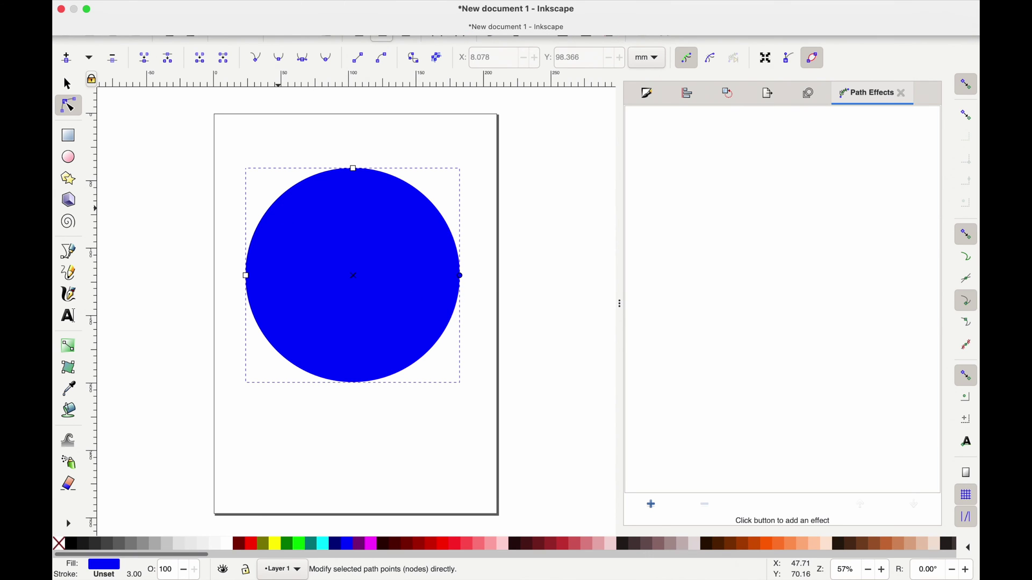
{"action": "left_click", "coordinate": [329, 2]}
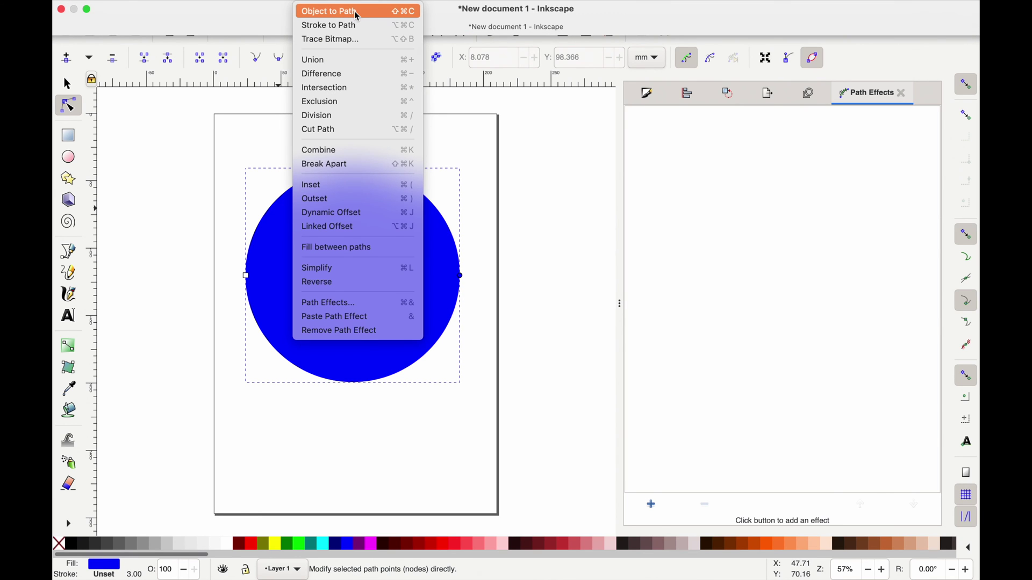
{"action": "left_click", "coordinate": [391, 15]}
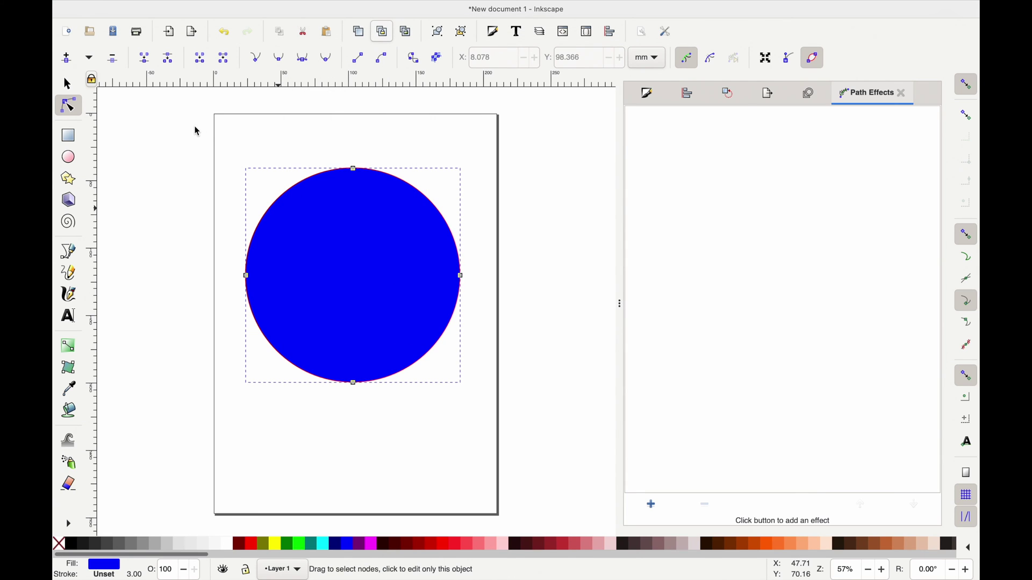
{"action": "left_click_drag", "start_coordinate": [209, 130], "coordinate": [530, 449]}
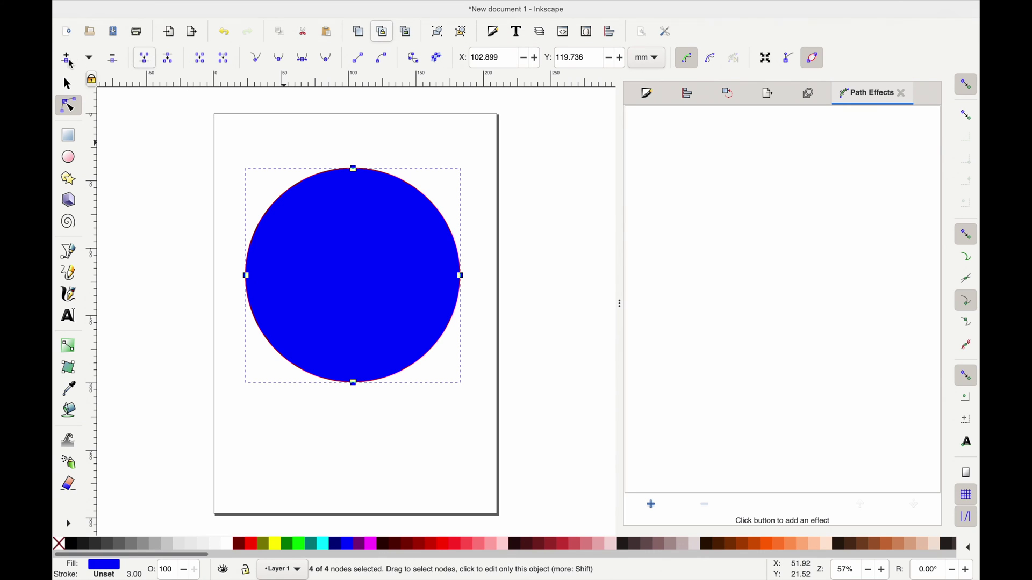
Insert new nodes three times so the circle has 32 nodes, then deselect them.
{"action": "left_click", "coordinate": [68, 60]}
{"action": "left_click", "coordinate": [68, 60]}
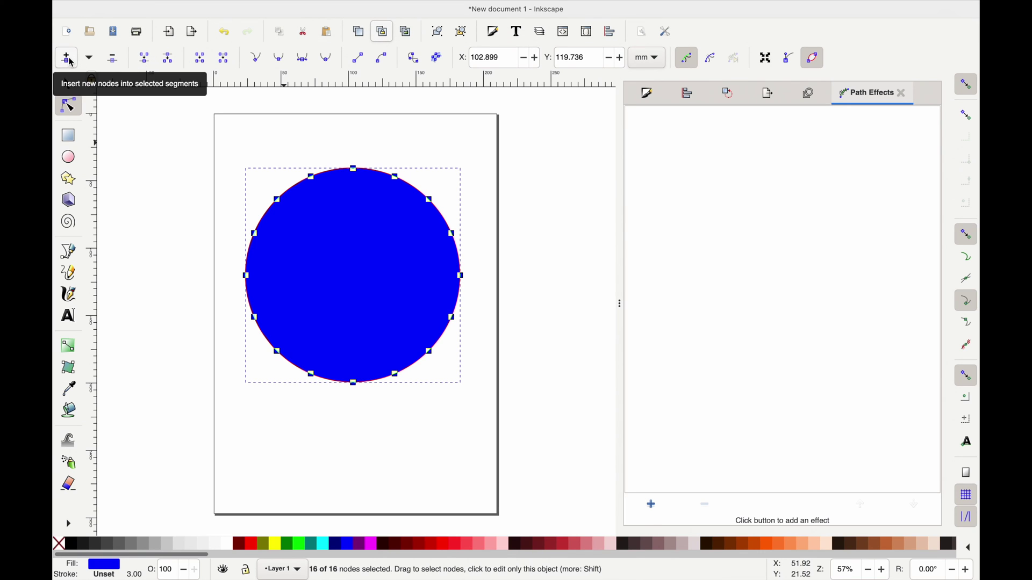
{"action": "left_click", "coordinate": [69, 61]}
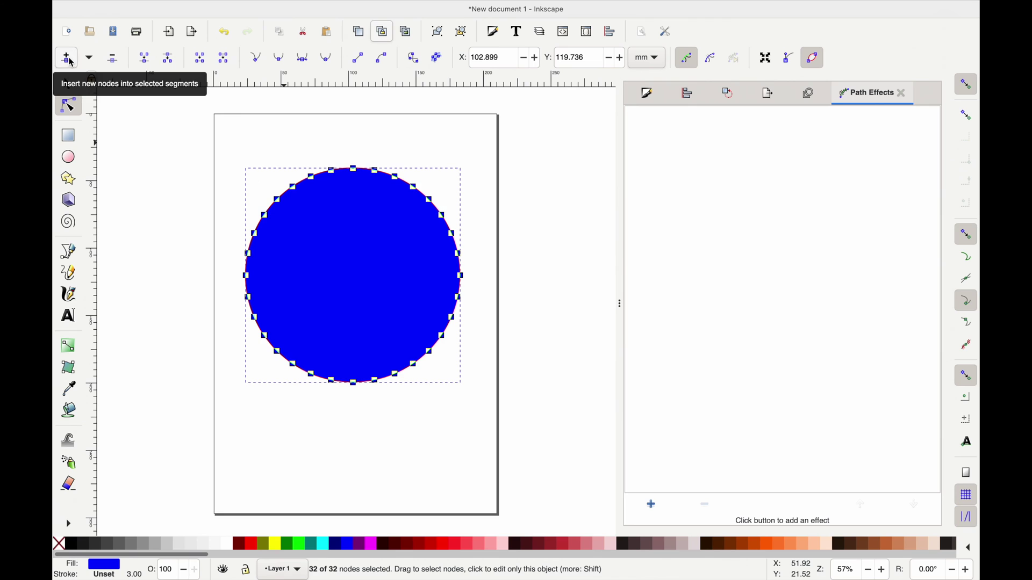
{"action": "left_click", "coordinate": [350, 159]}
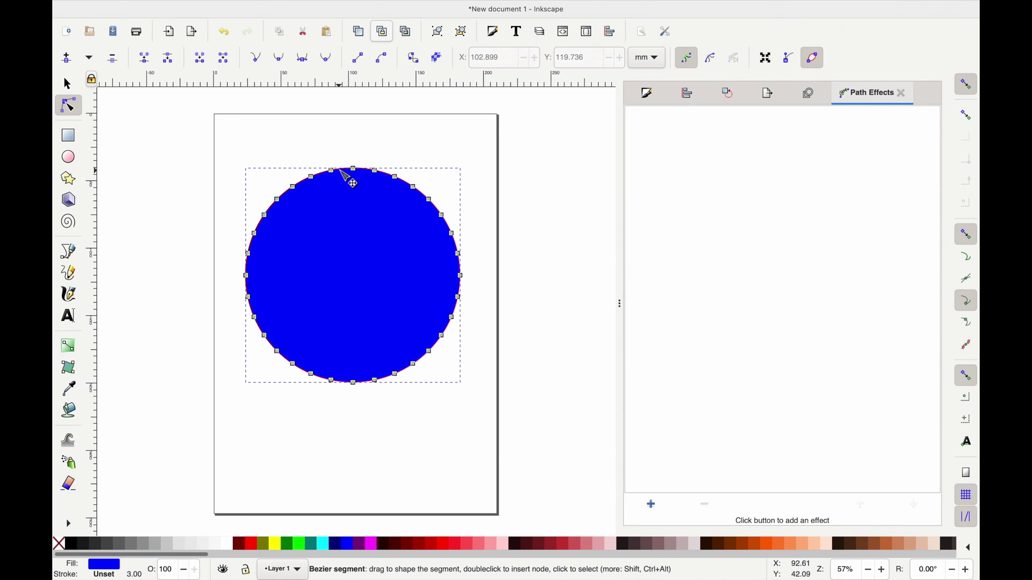
Drag eleven segments outward around the circle's top, right, bottom and left into pointed spikes.
{"action": "left_click_drag", "start_coordinate": [345, 170], "coordinate": [343, 152]}
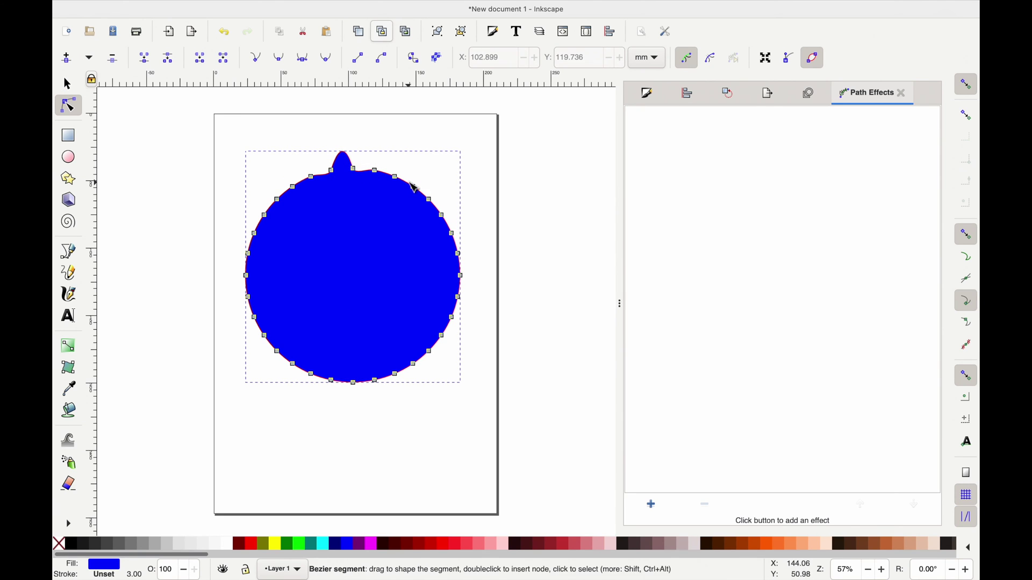
{"action": "left_click_drag", "start_coordinate": [404, 180], "coordinate": [417, 169]}
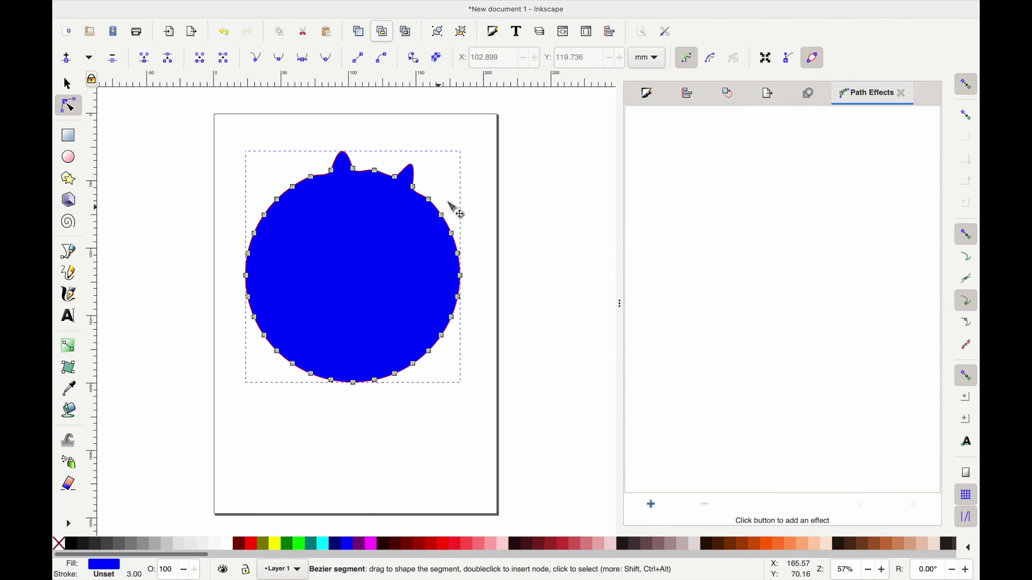
{"action": "left_click_drag", "start_coordinate": [450, 209], "coordinate": [458, 205]}
{"action": "left_click_drag", "start_coordinate": [456, 246], "coordinate": [474, 243]}
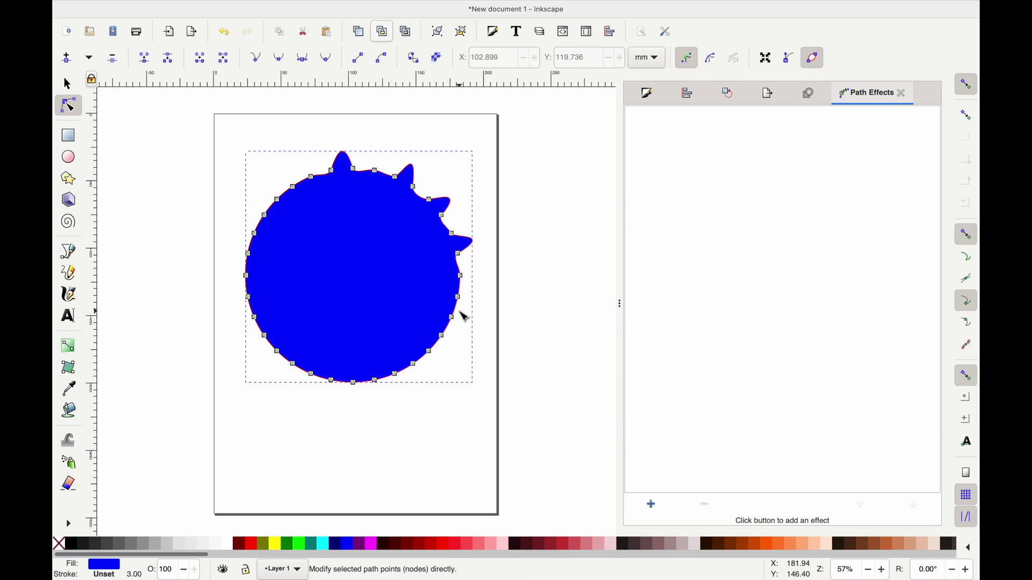
{"action": "left_click_drag", "start_coordinate": [465, 317], "coordinate": [476, 323]}
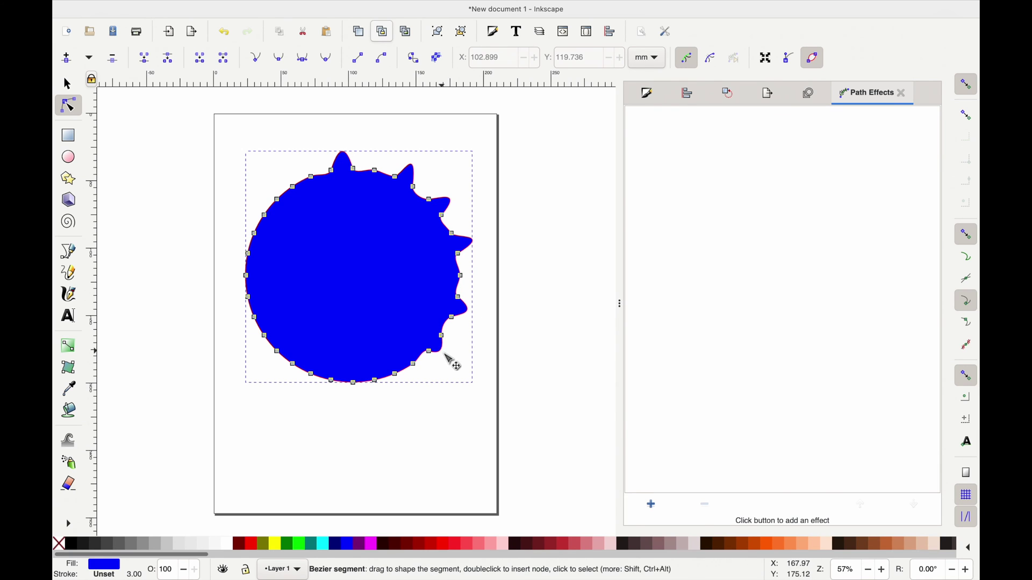
{"action": "left_click_drag", "start_coordinate": [408, 371], "coordinate": [373, 410]}
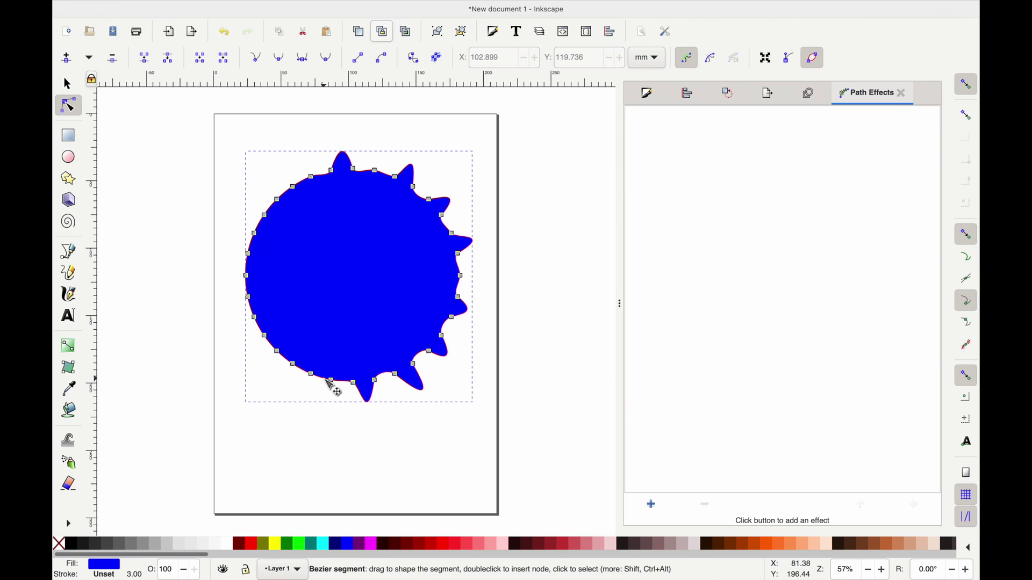
{"action": "left_click_drag", "start_coordinate": [324, 379], "coordinate": [319, 401]}
{"action": "left_click_drag", "start_coordinate": [268, 347], "coordinate": [257, 355]}
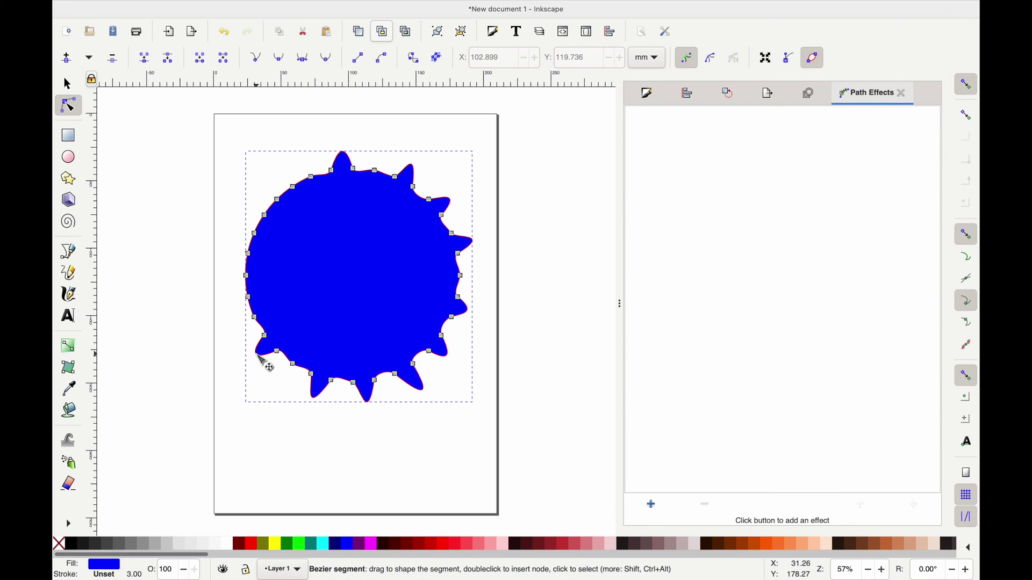
{"action": "left_click_drag", "start_coordinate": [236, 295], "coordinate": [226, 292]}
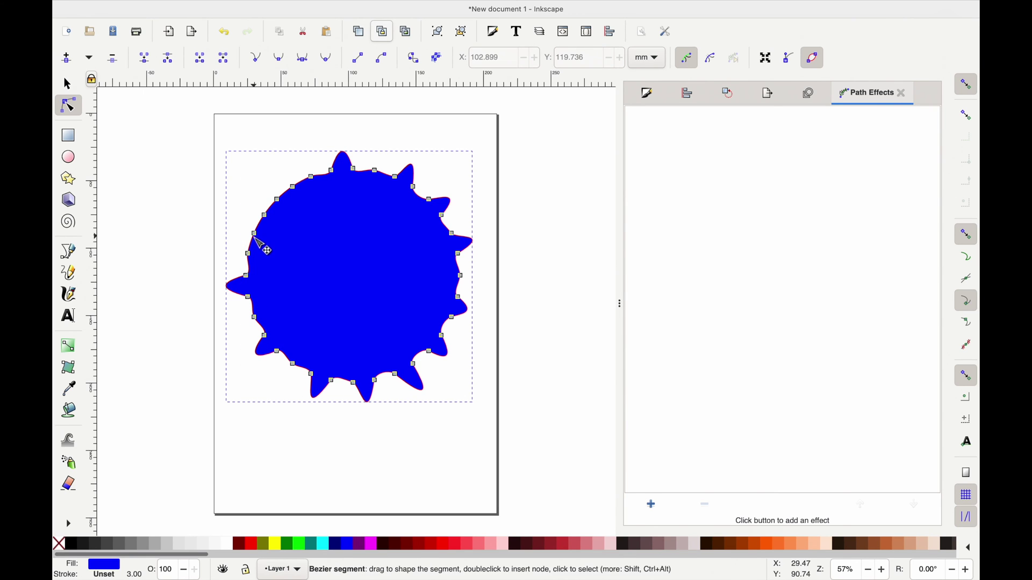
{"action": "left_click_drag", "start_coordinate": [251, 244], "coordinate": [223, 232]}
{"action": "left_click_drag", "start_coordinate": [279, 207], "coordinate": [293, 162]}
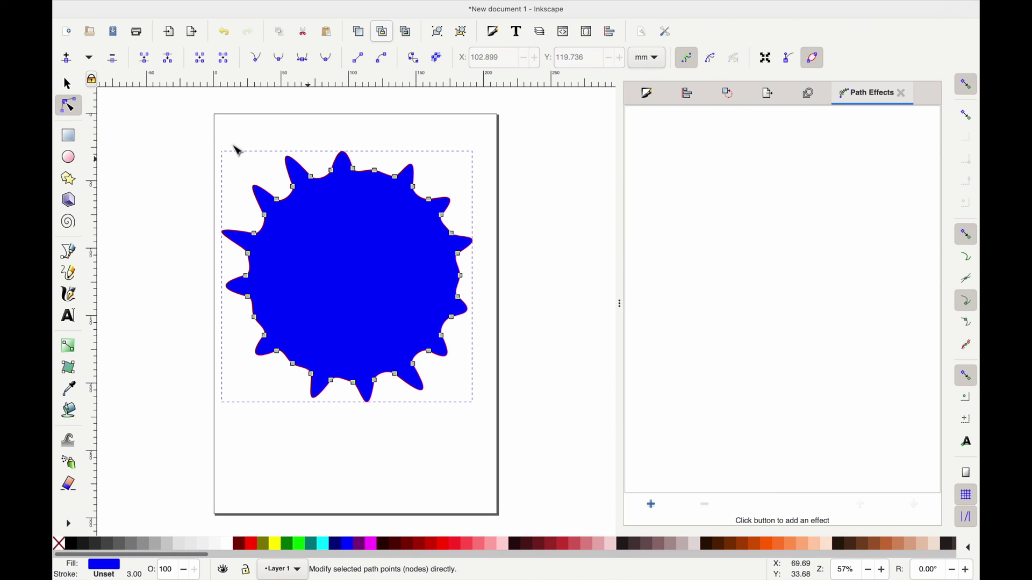
Select every node of the spiky shape and make all segments straight lines.
{"action": "left_click_drag", "start_coordinate": [181, 120], "coordinate": [502, 428]}
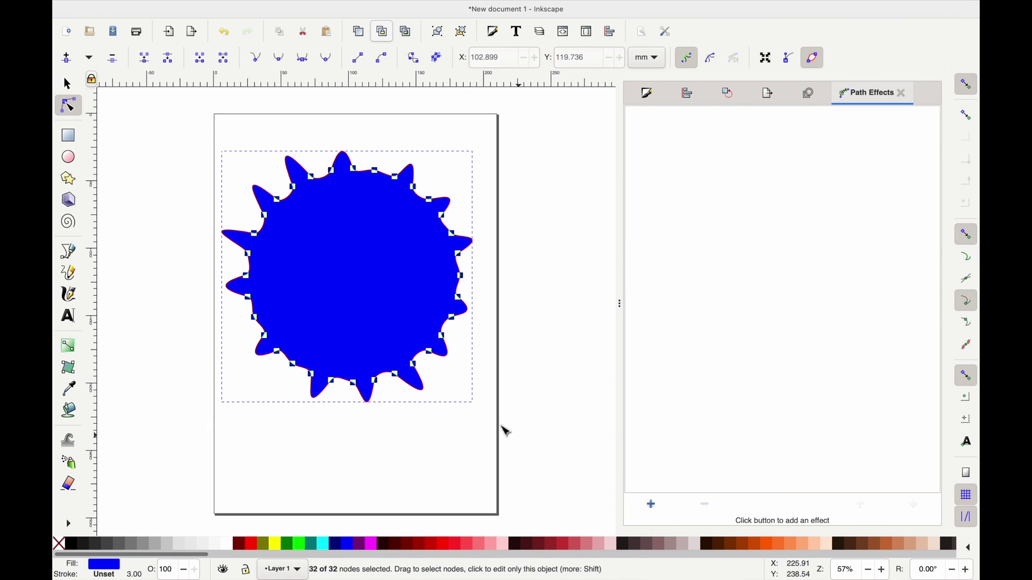
{"action": "left_click", "coordinate": [358, 57]}
{"action": "key", "text": "s"}
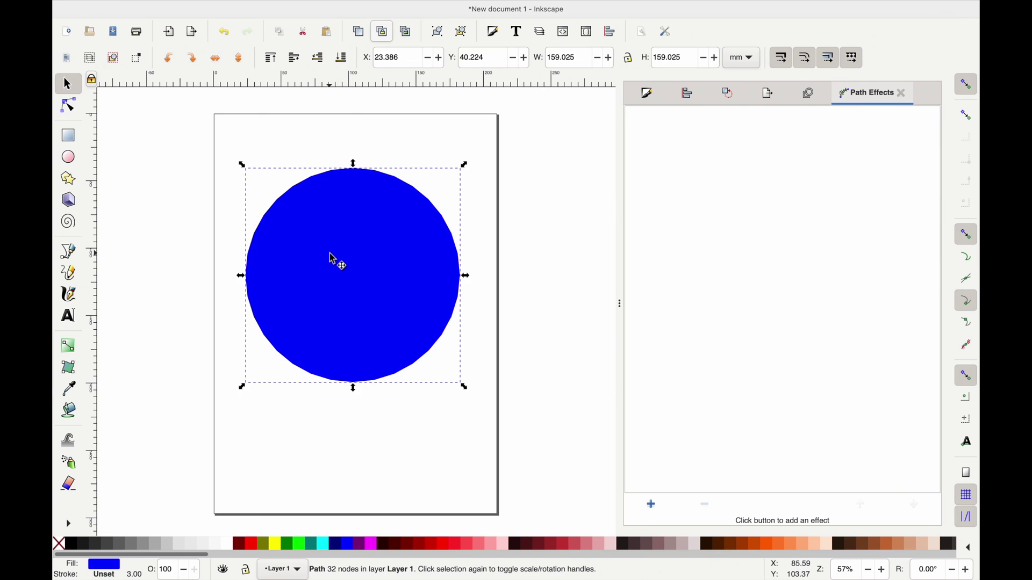
{"action": "key", "text": "n"}
Delete the lower nodes, flatten the bottom into a dome, and remove the brim's end node.
{"action": "left_click_drag", "start_coordinate": [214, 133], "coordinate": [327, 314]}
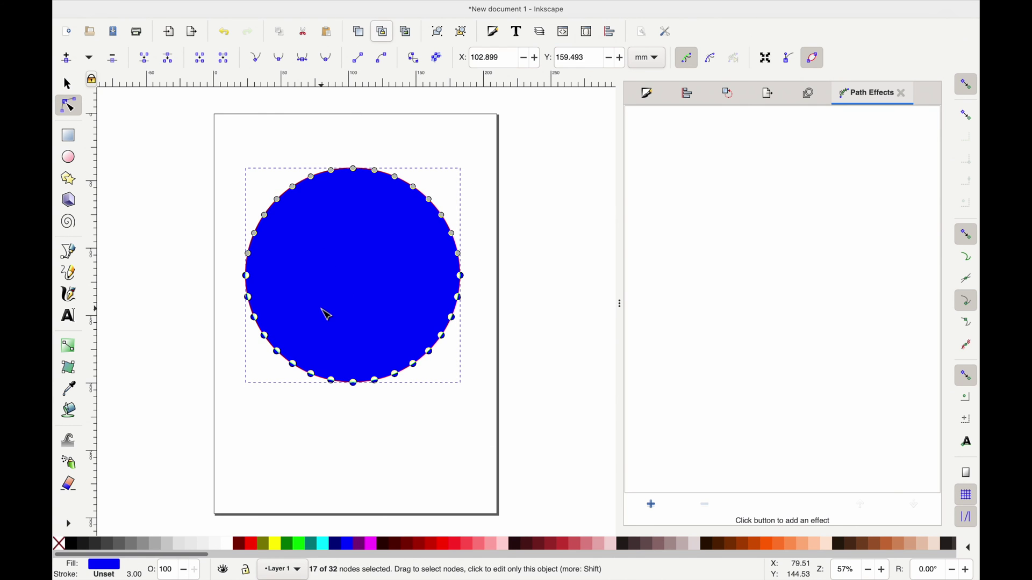
{"action": "right_click", "coordinate": [327, 314]}
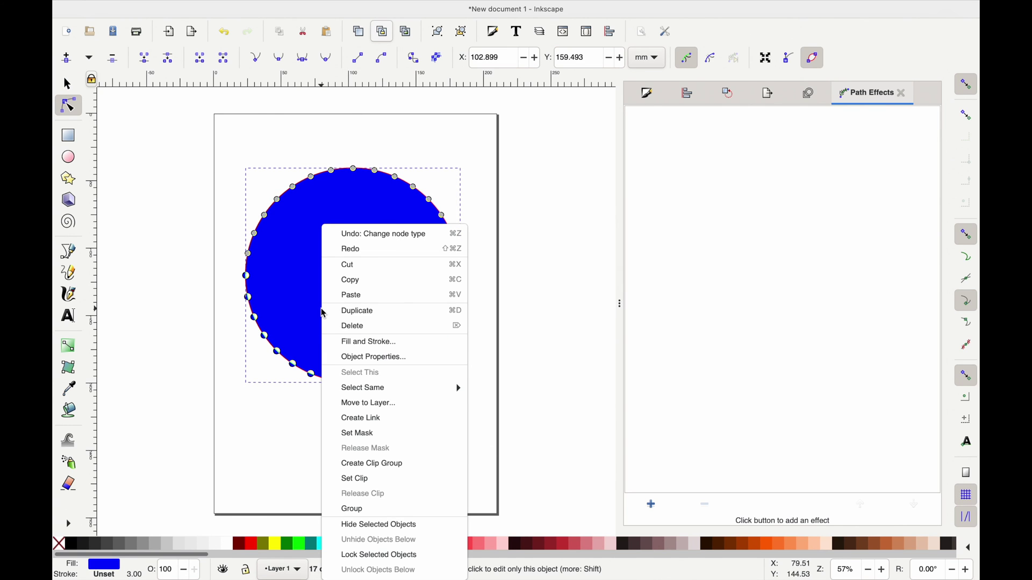
{"action": "left_click", "coordinate": [366, 324]}
{"action": "left_click_drag", "start_coordinate": [370, 377], "coordinate": [375, 291]}
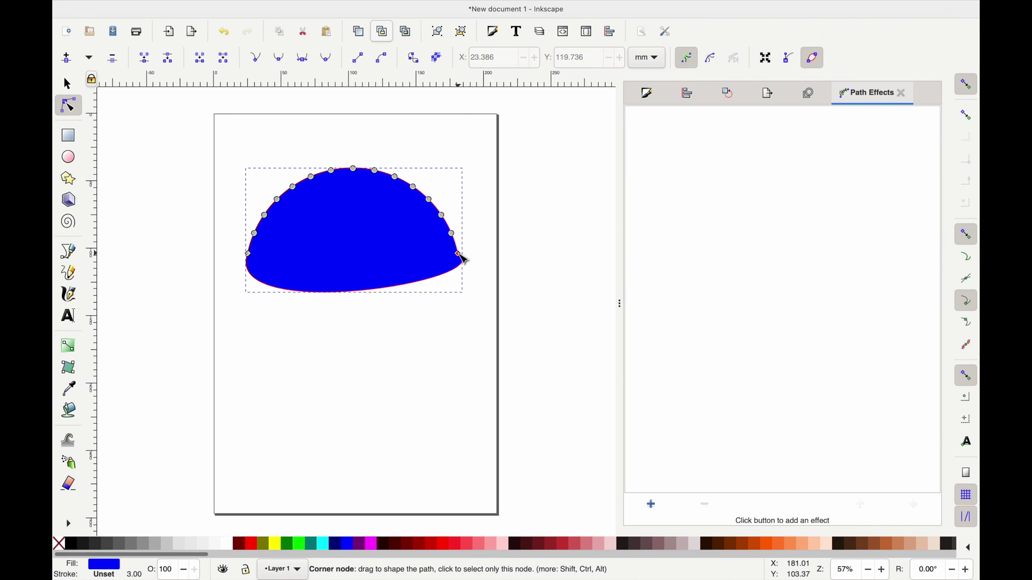
{"action": "left_click_drag", "start_coordinate": [461, 255], "coordinate": [498, 266]}
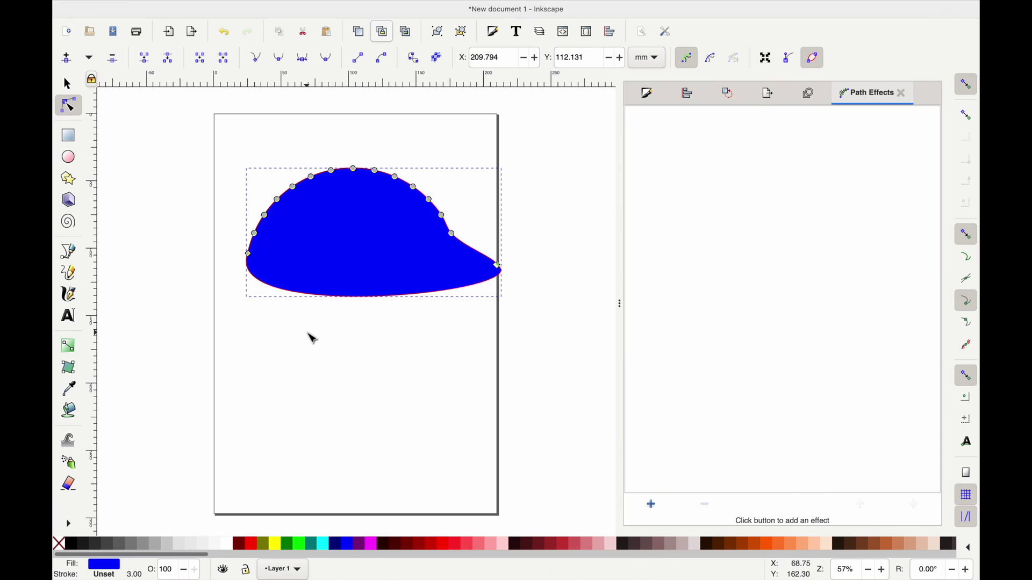
{"action": "key", "text": "Delete"}
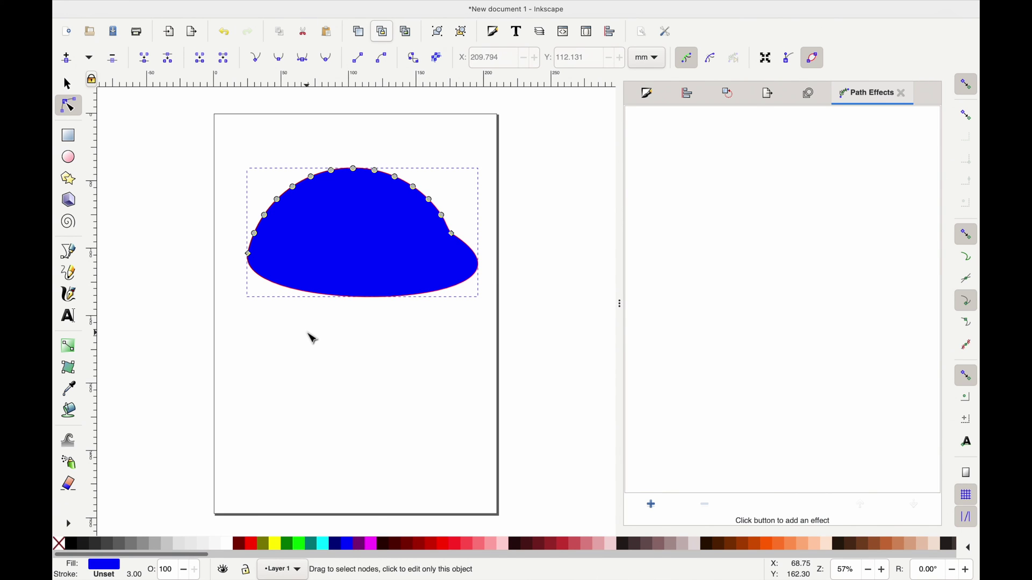
Delete the whole dome shape, leaving the page empty.
{"action": "key", "text": "s"}
{"action": "key", "text": "Delete"}
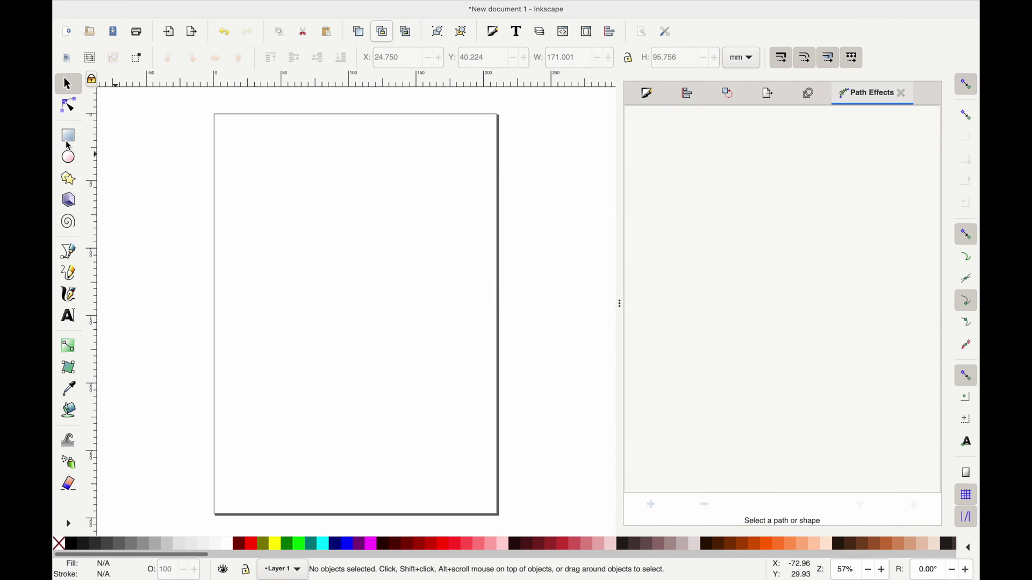
{"action": "left_click", "coordinate": [68, 135]}
Draw a tall rounded rectangle mid-page, adjust its corner radius, and convert it with Object to Path.
{"action": "left_click_drag", "start_coordinate": [254, 166], "coordinate": [473, 412]}
{"action": "mouse_move", "coordinate": [449, 167]}
{"action": "left_mouse_down"}
{"action": "mouse_move", "coordinate": [468, 168]}
{"action": "mouse_move", "coordinate": [443, 167]}
{"action": "left_mouse_up"}
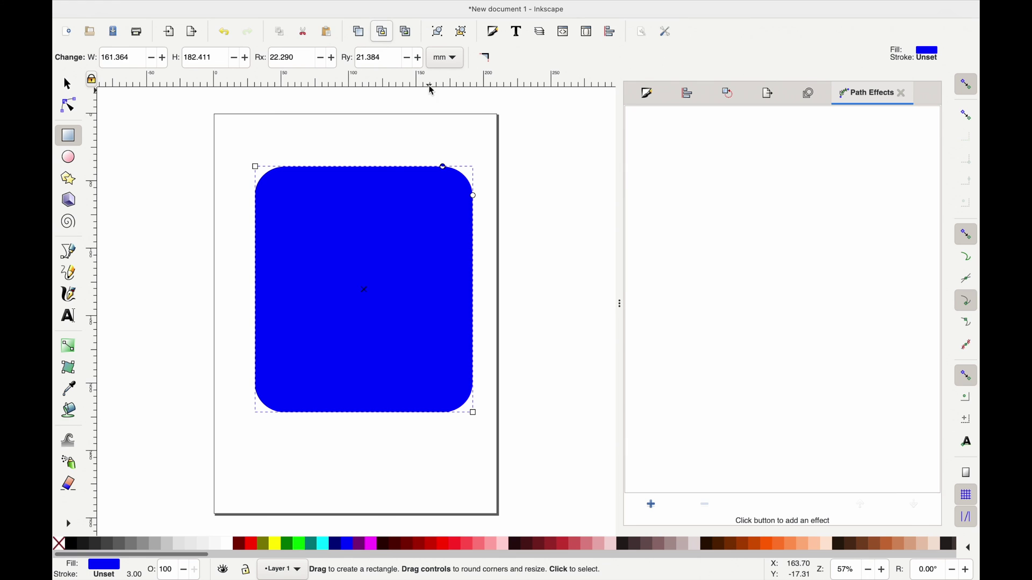
{"action": "left_click", "coordinate": [309, 2]}
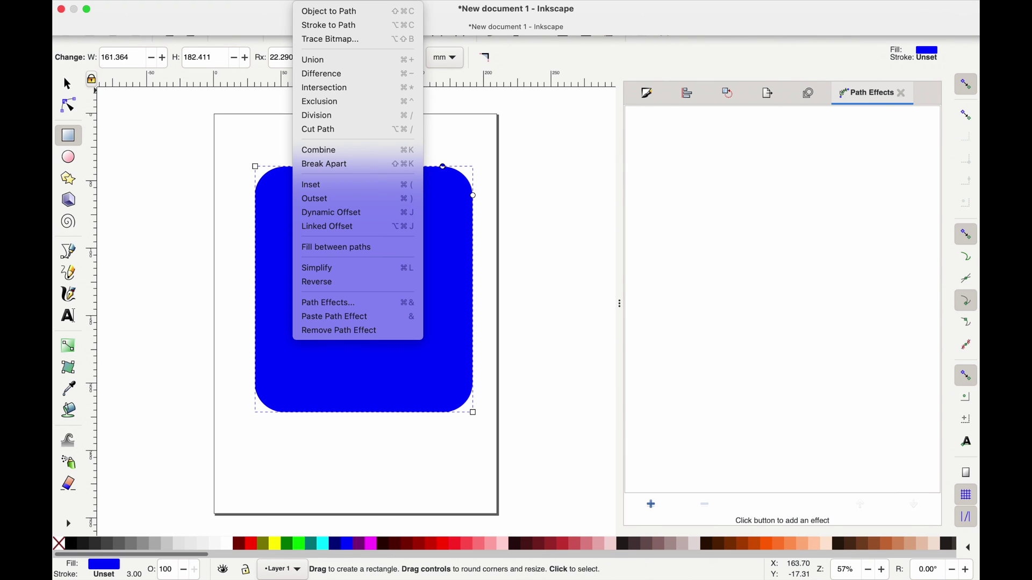
{"action": "left_click", "coordinate": [329, 11]}
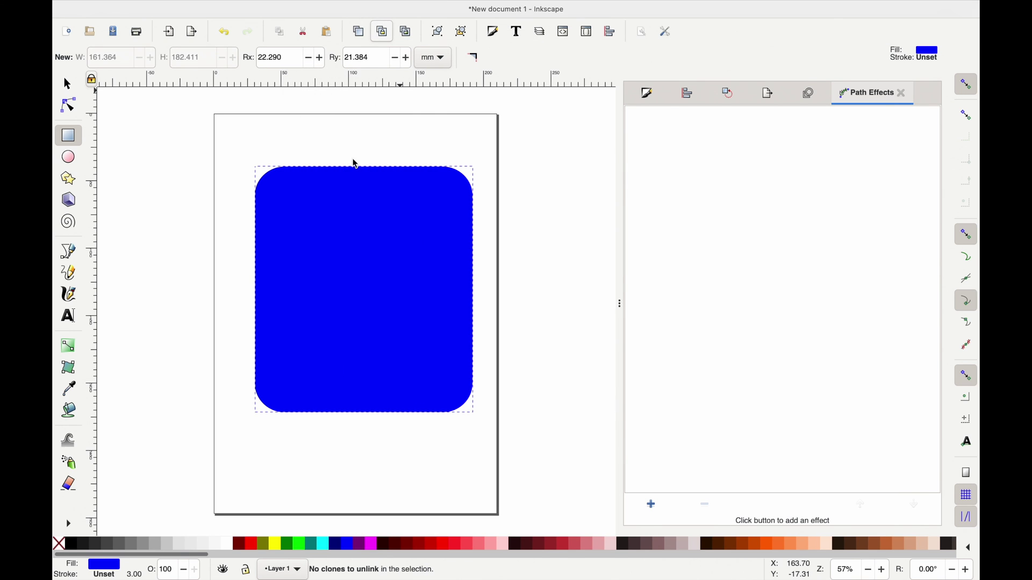
{"action": "left_click", "coordinate": [353, 161]}
Select all the rectangle path's nodes and insert new nodes twice, reaching 32 nodes.
{"action": "key", "text": "n"}
{"action": "left_click", "coordinate": [364, 215]}
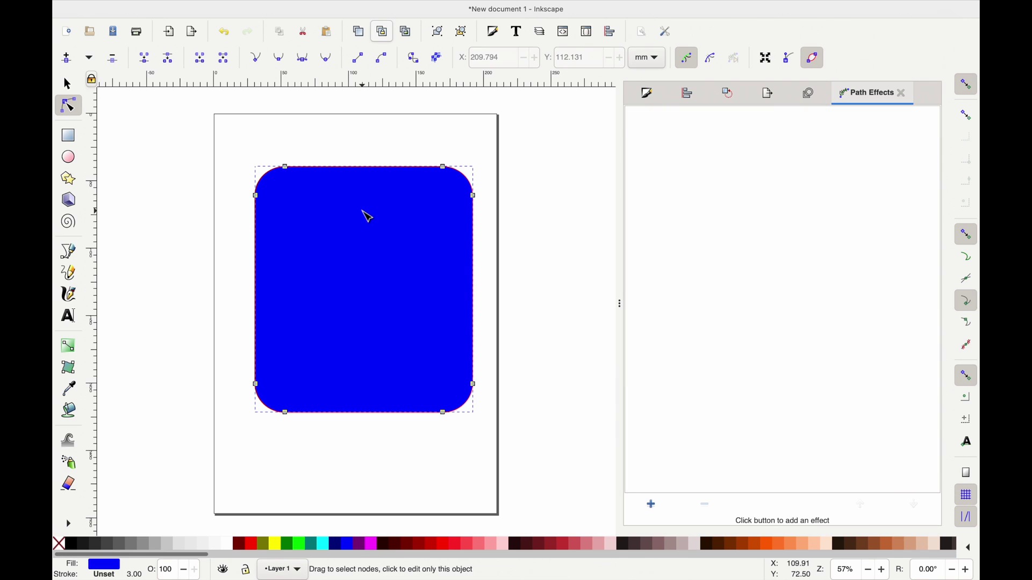
{"action": "left_click_drag", "start_coordinate": [200, 100], "coordinate": [532, 449]}
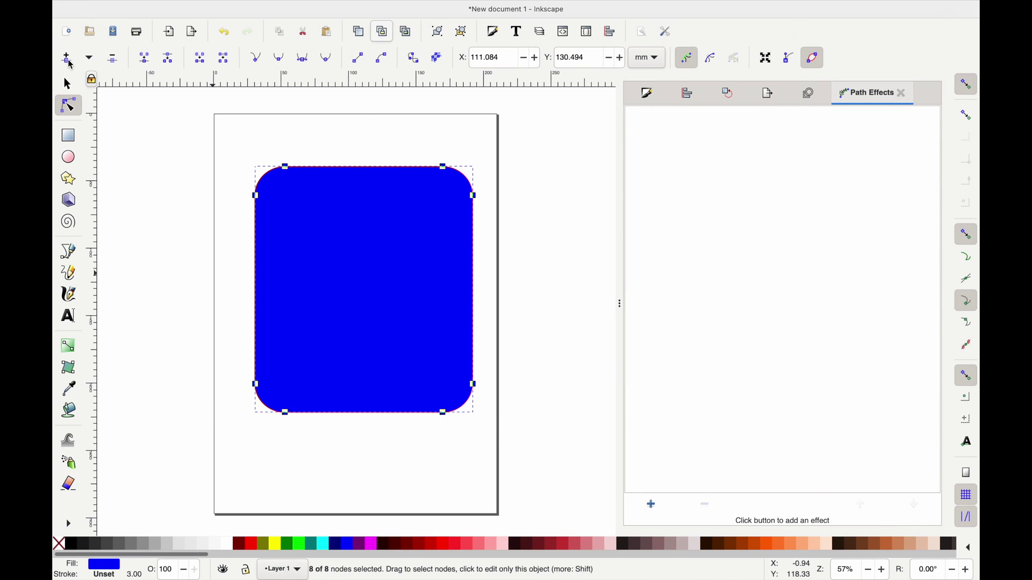
{"action": "left_click", "coordinate": [68, 59]}
{"action": "left_click", "coordinate": [68, 60]}
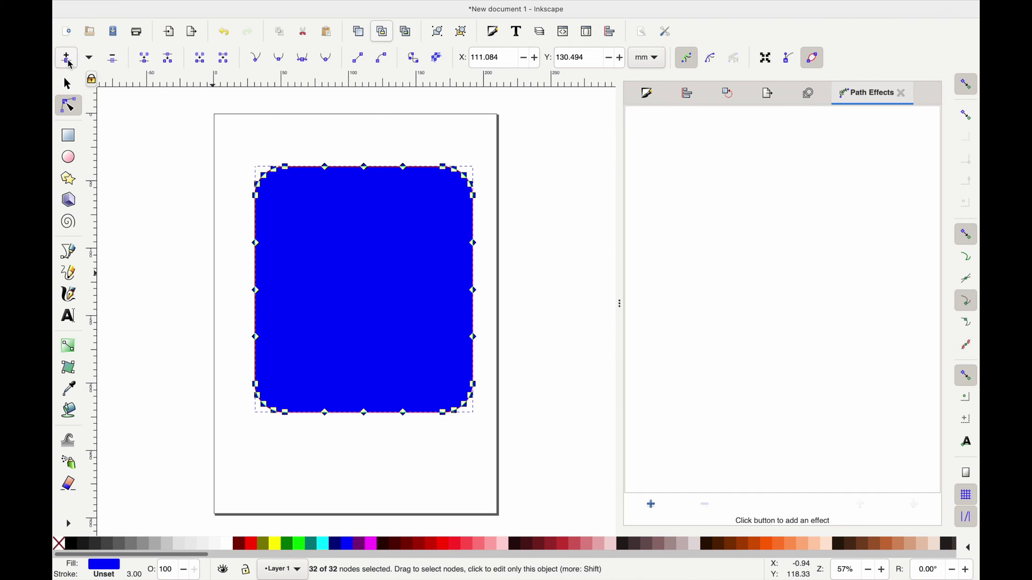
Raise the bottom-middle node with the Up arrow to cut a triangular notch.
{"action": "key", "text": "Escape"}
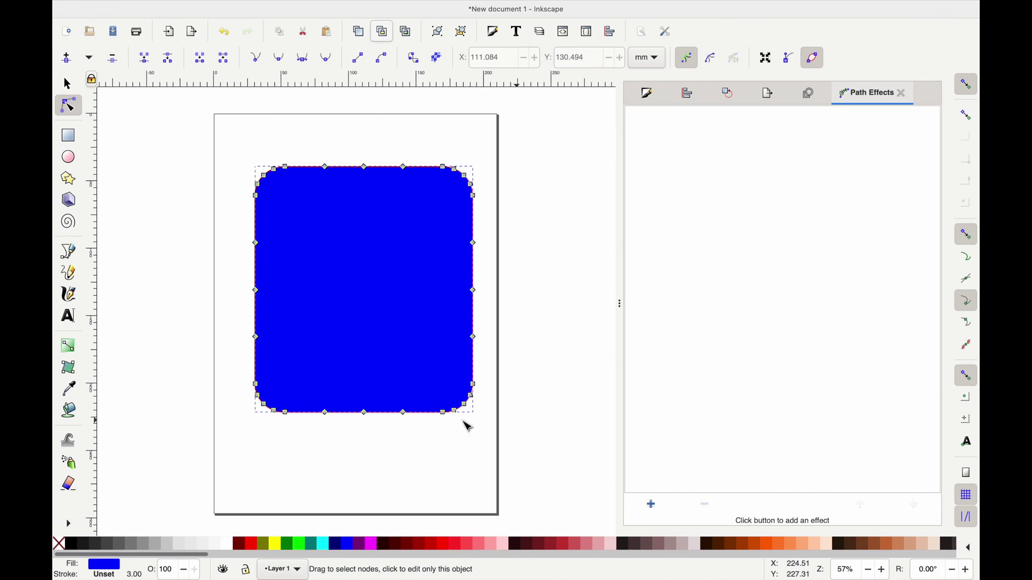
{"action": "left_click", "coordinate": [365, 414]}
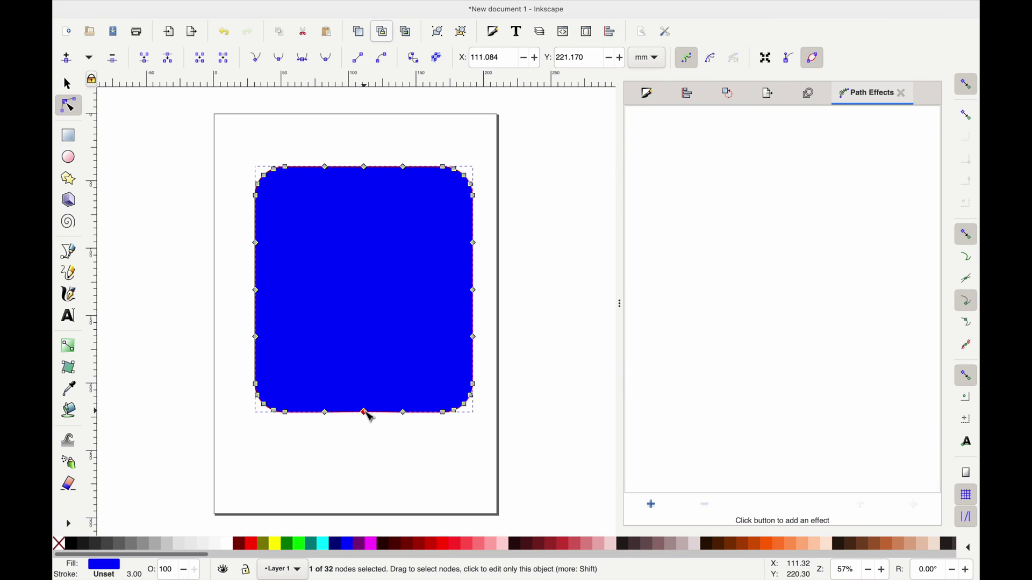
{"action": "key", "text": "Up"}
{"action": "key", "text": "Up"}
{"action": "key", "text": "Up"}
{"action": "key", "text": "Up"}
{"action": "key", "text": "Up"}
{"action": "key", "text": "Up"}
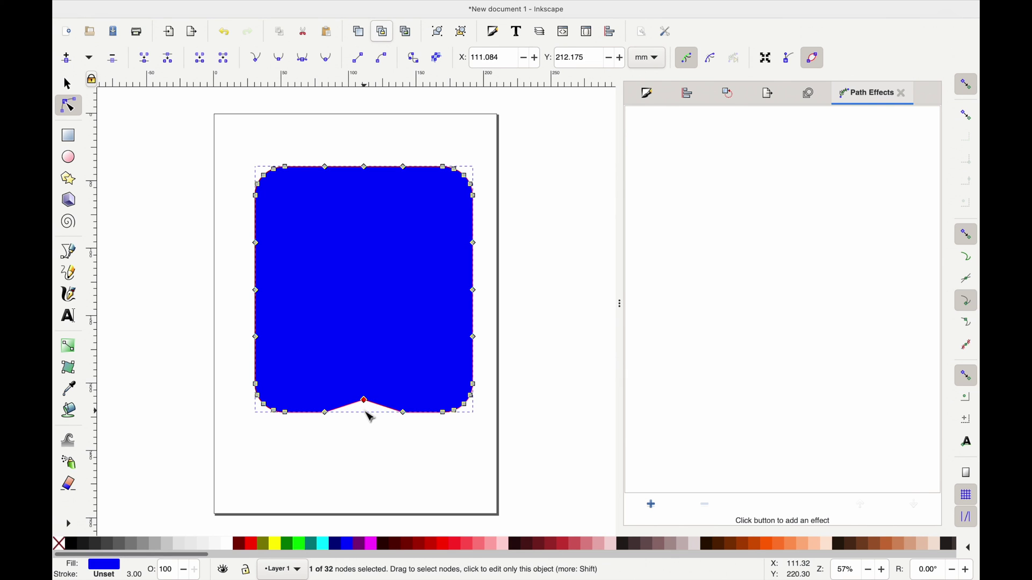
{"action": "key", "text": "Up"}
{"action": "key", "text": "Up"}
{"action": "key", "text": "Up"}
{"action": "key", "text": "Up"}
{"action": "key", "text": "Up"}
{"action": "key", "text": "Up"}
{"action": "key", "text": "Up"}
{"action": "key", "text": "Up"}
{"action": "key", "text": "Up"}
{"action": "key", "text": "Up"}
{"action": "key", "text": "Up"}
{"action": "key", "text": "Up"}
{"action": "key", "text": "Up"}
{"action": "key", "text": "Up"}
{"action": "key", "text": "Up"}
{"action": "key", "text": "Up"}
{"action": "key", "text": "Up"}
{"action": "key", "text": "Up"}
{"action": "key", "text": "Up"}
{"action": "key", "text": "Up"}
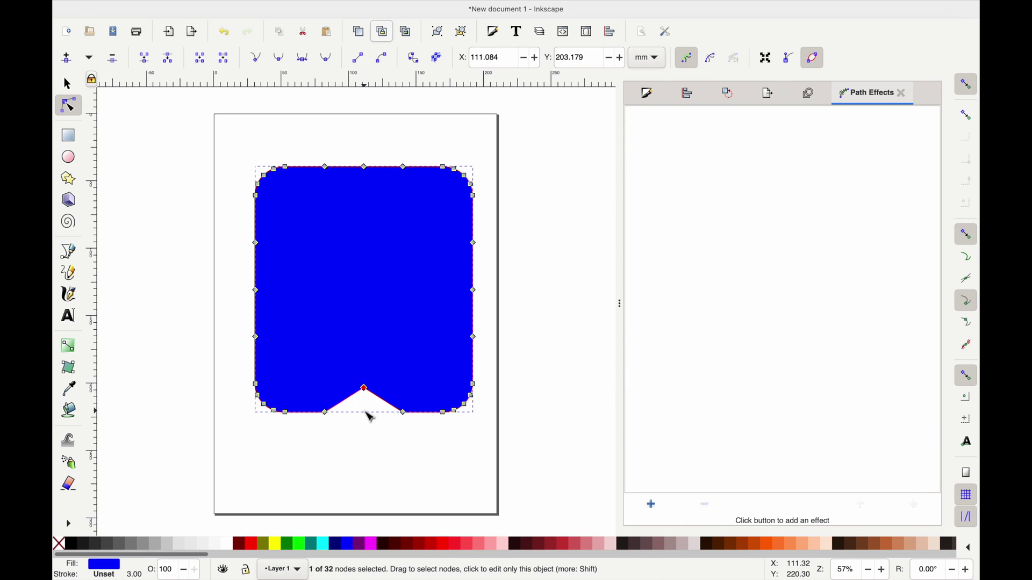
{"action": "key", "text": "s"}
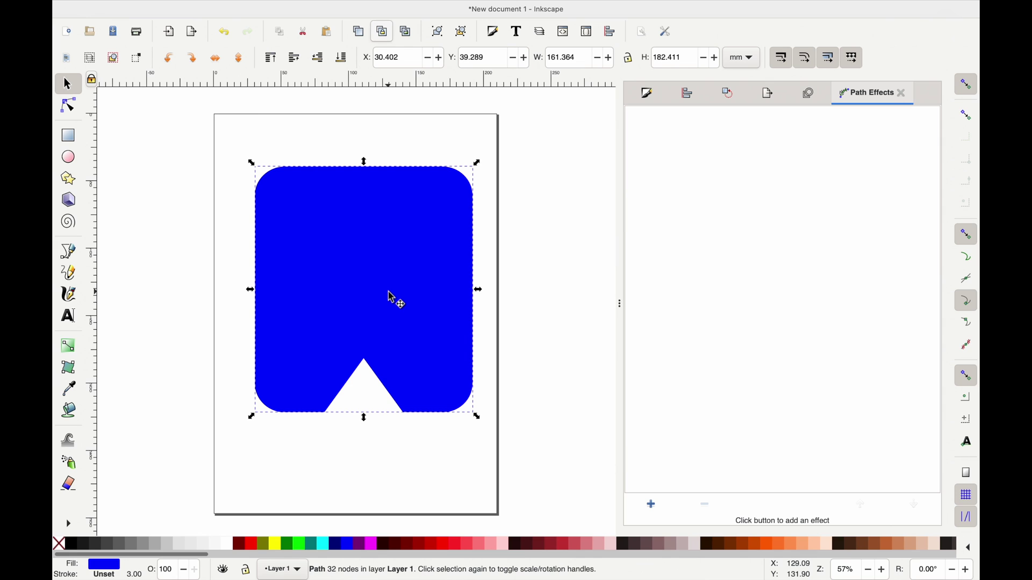
{"action": "mouse_move", "coordinate": [386, 3]}
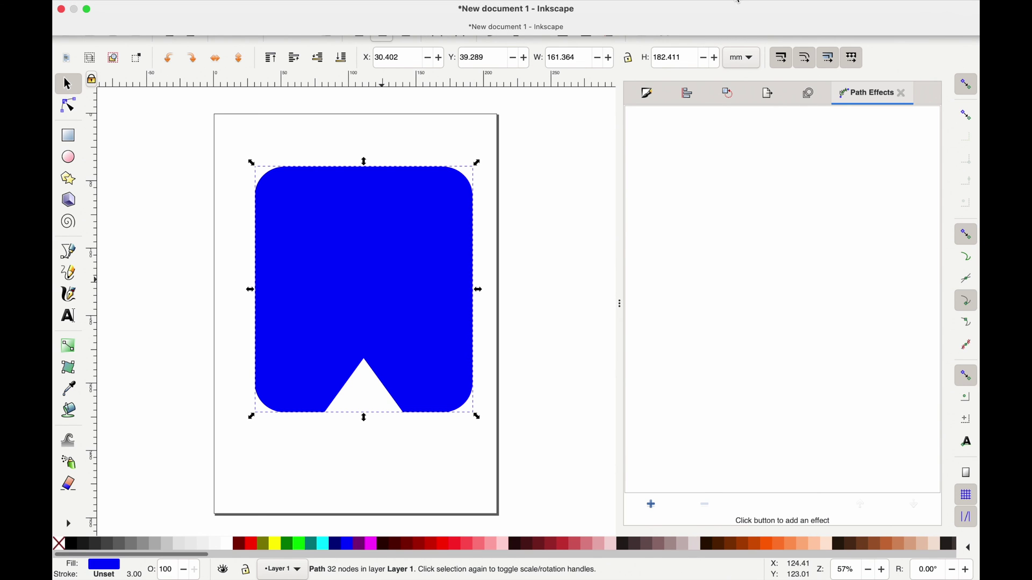
{"action": "key", "text": "Escape"}
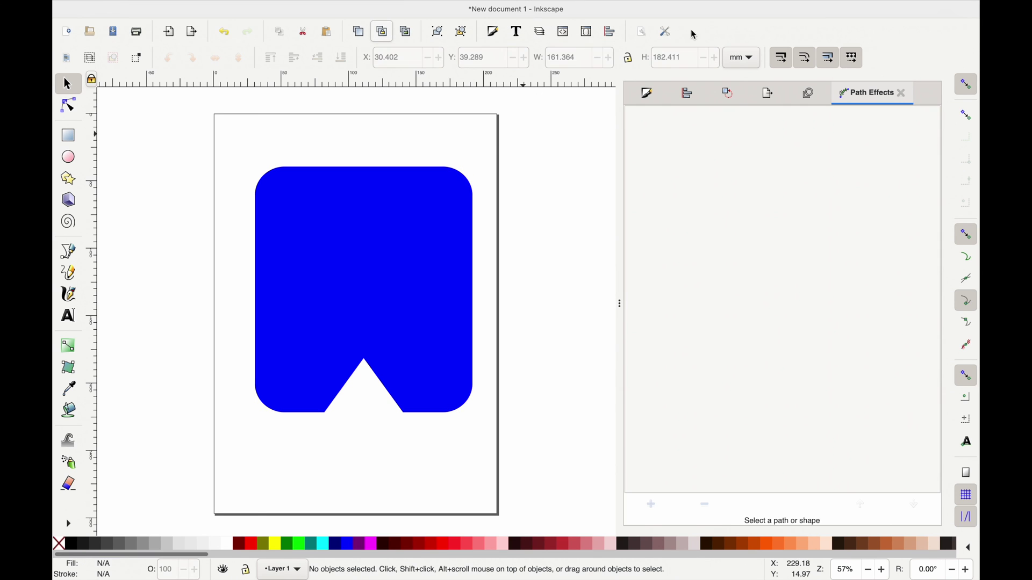